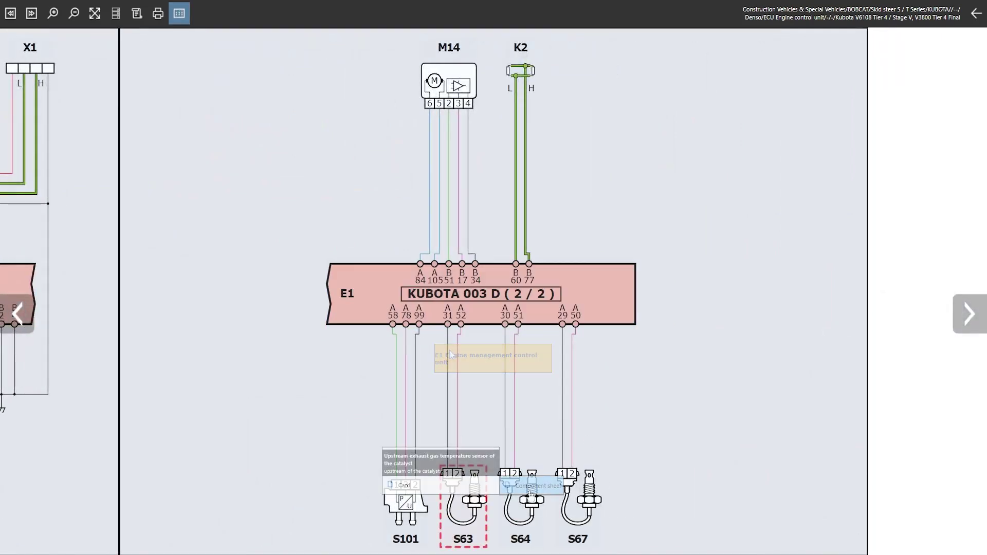
Step: Open the component sheet for exhaust gas sensor S63 from the KUBOTA wiring diagram
click(531, 493)
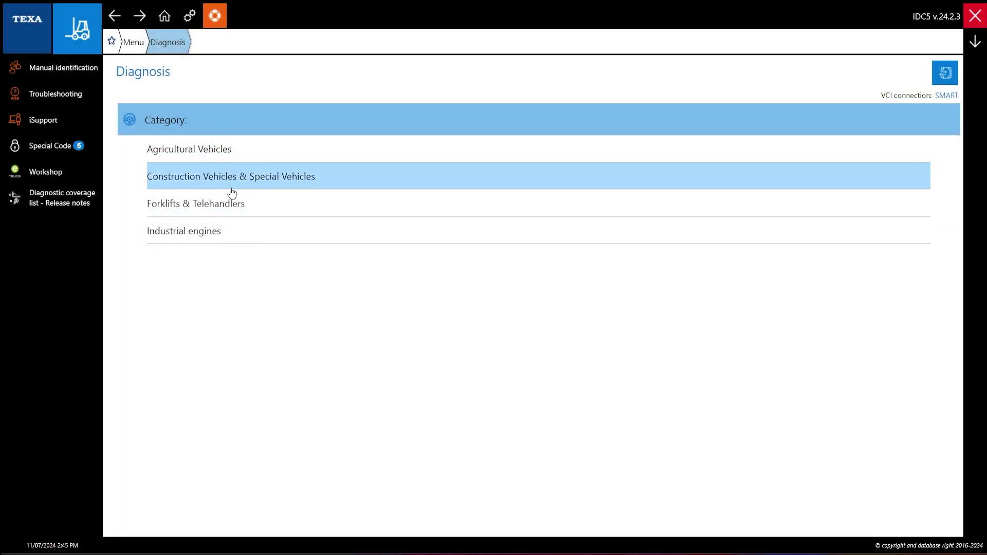
Step: Choose Construction & Special Vehicles, then BOBCAT, Skid steer S / T Series, and the KUBOTA engine
click(200, 178)
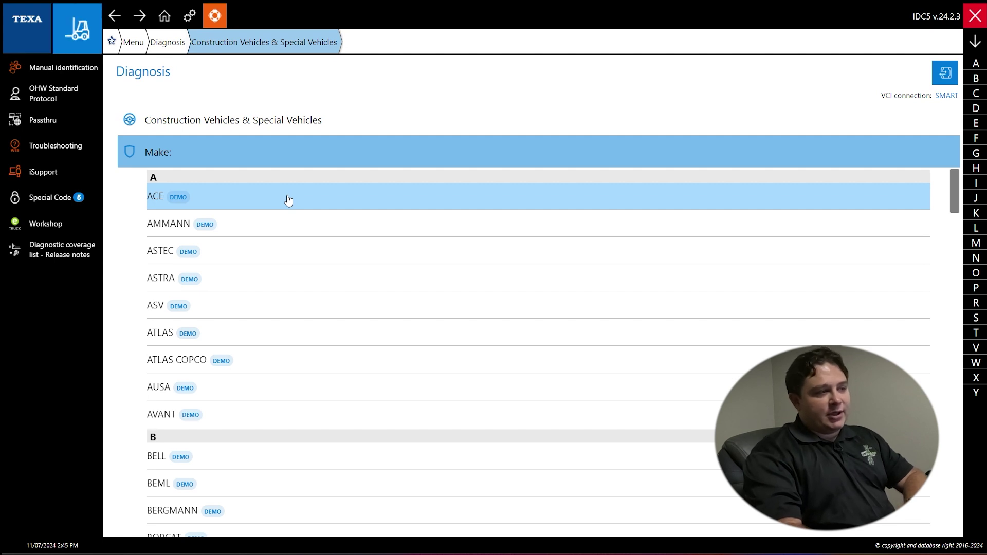
scroll(296, 216, down, 1)
scroll(307, 232, down, 4)
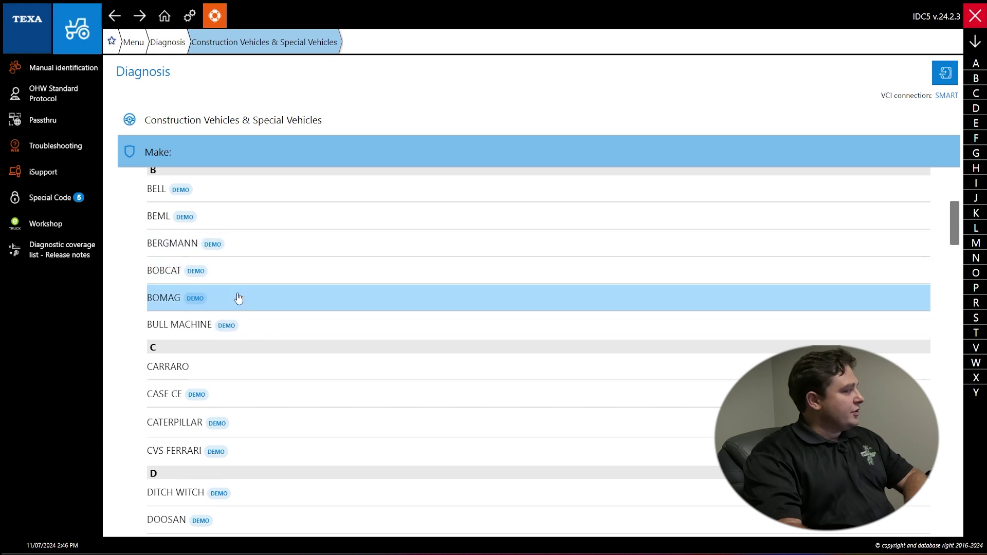
click(236, 267)
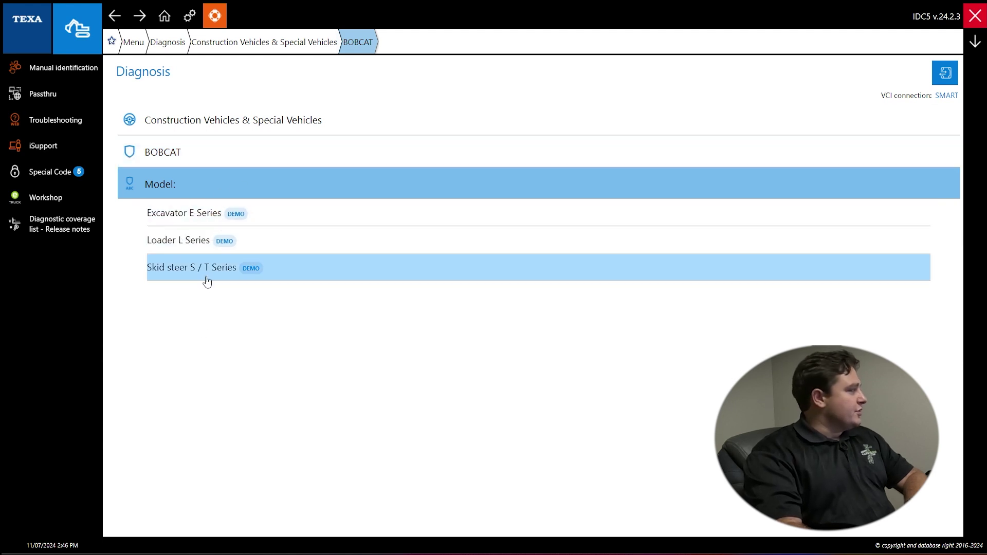
click(207, 282)
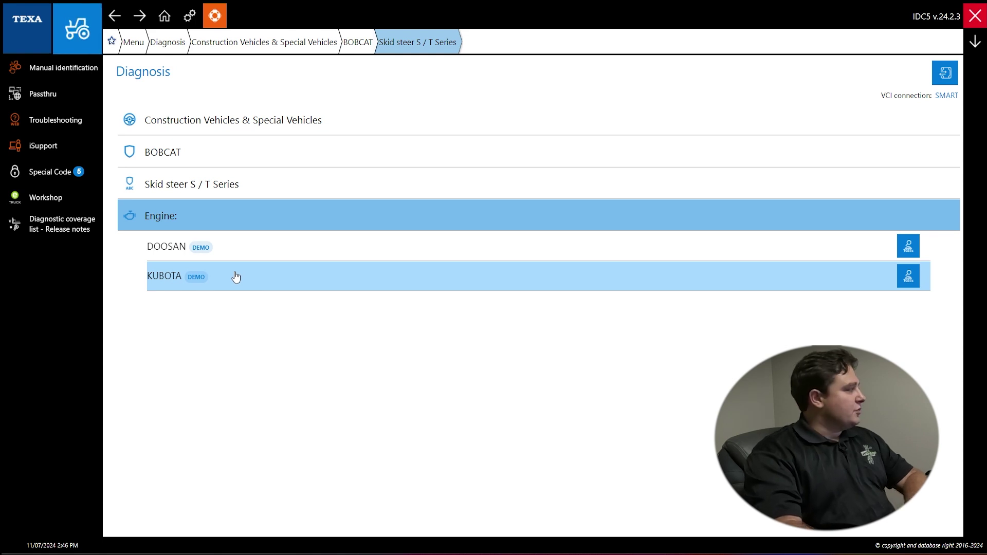
click(236, 278)
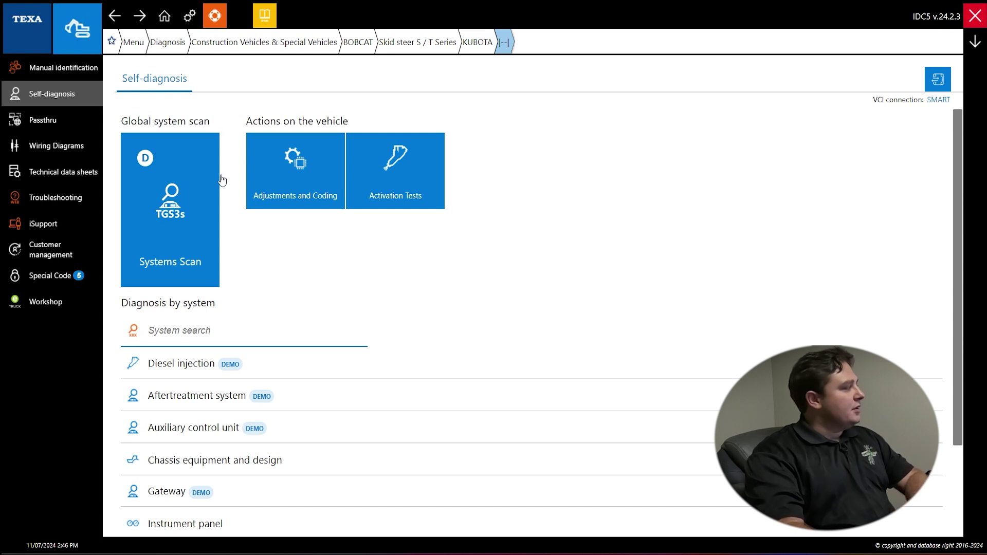
scroll(290, 195, down, 1)
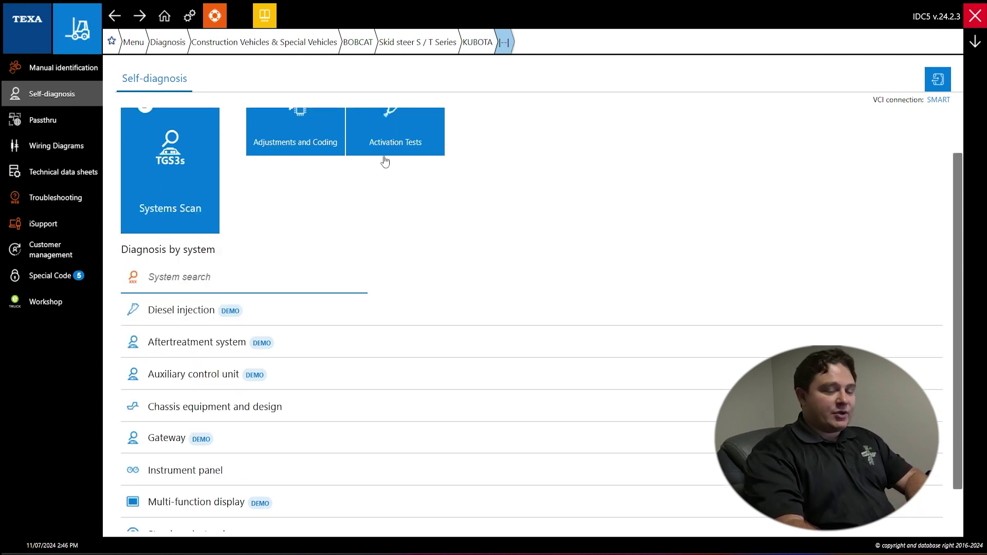
scroll(144, 226, down, 1)
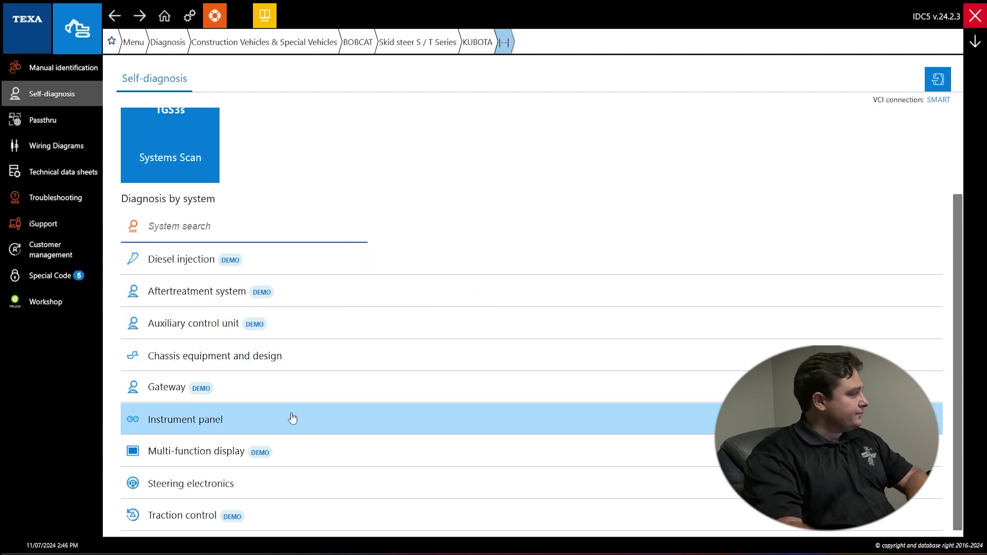
scroll(289, 418, up, 2)
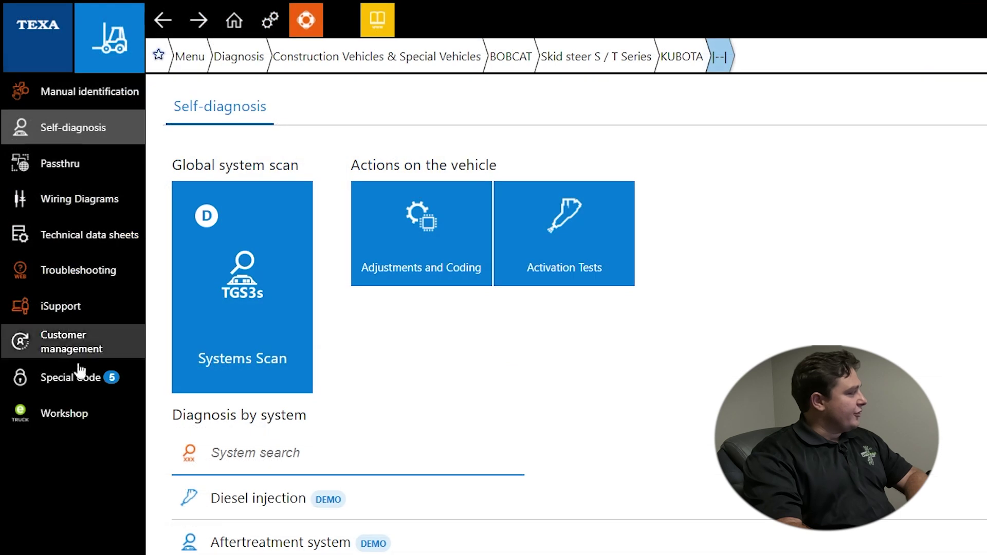
Step: Open the Diesel injection Denso ECU wiring diagram for the Kubota V3800, Tier 3
click(65, 200)
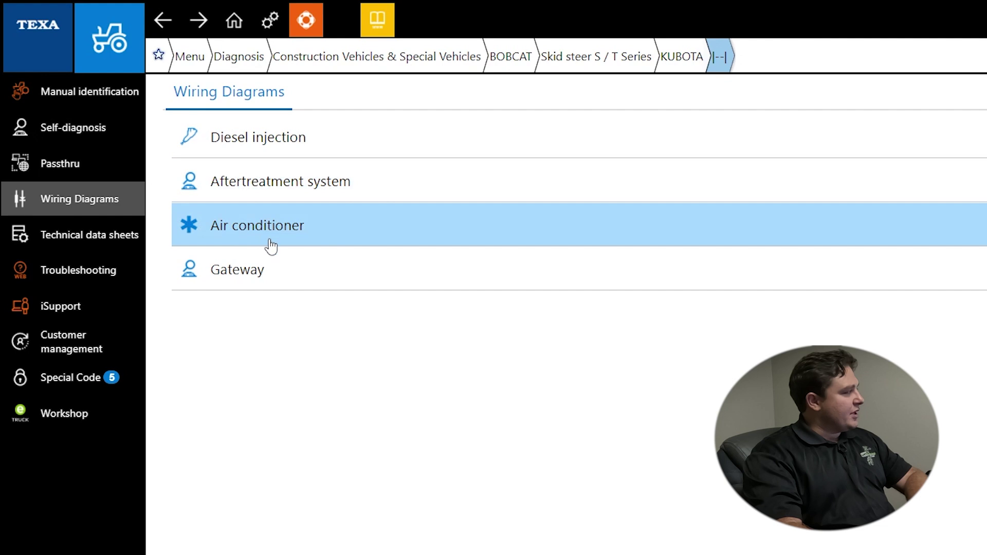
click(311, 147)
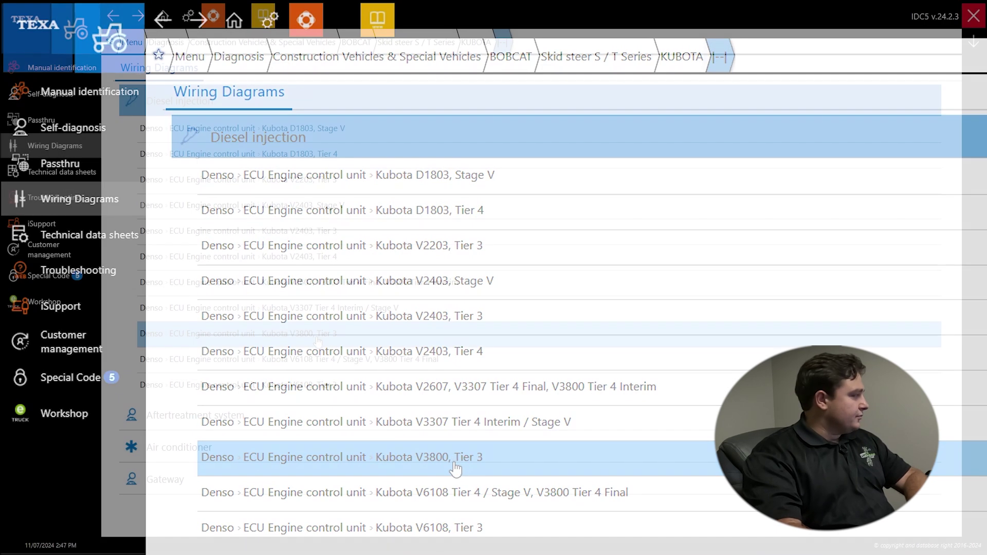
click(476, 459)
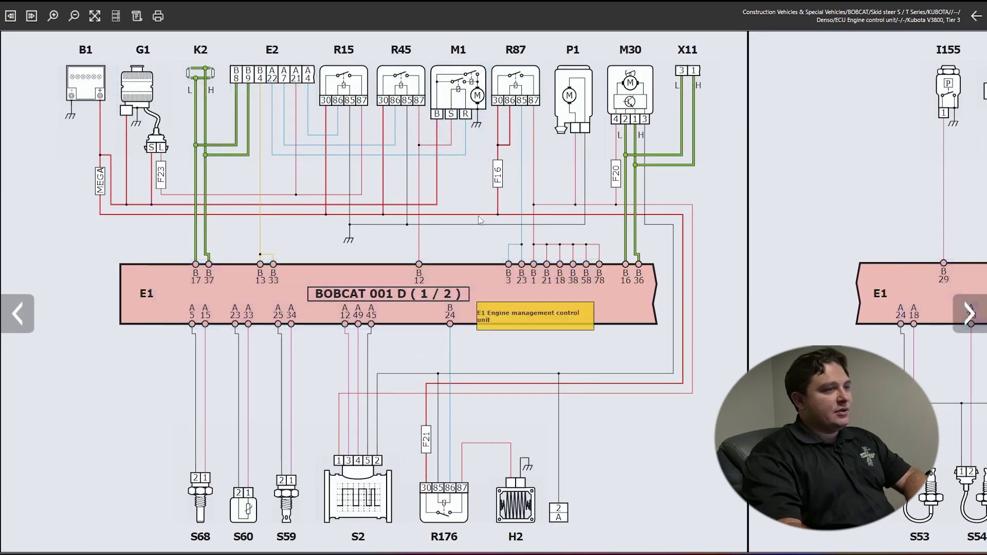
Step: Open the Component sheet for the R176 grid heater relay from its Card options
mouse_move(225, 72)
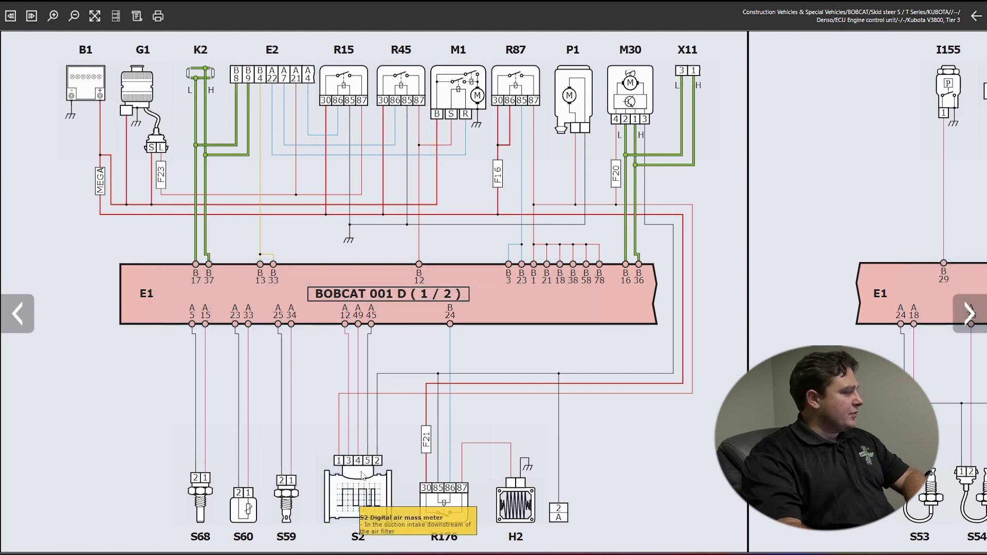
click(443, 505)
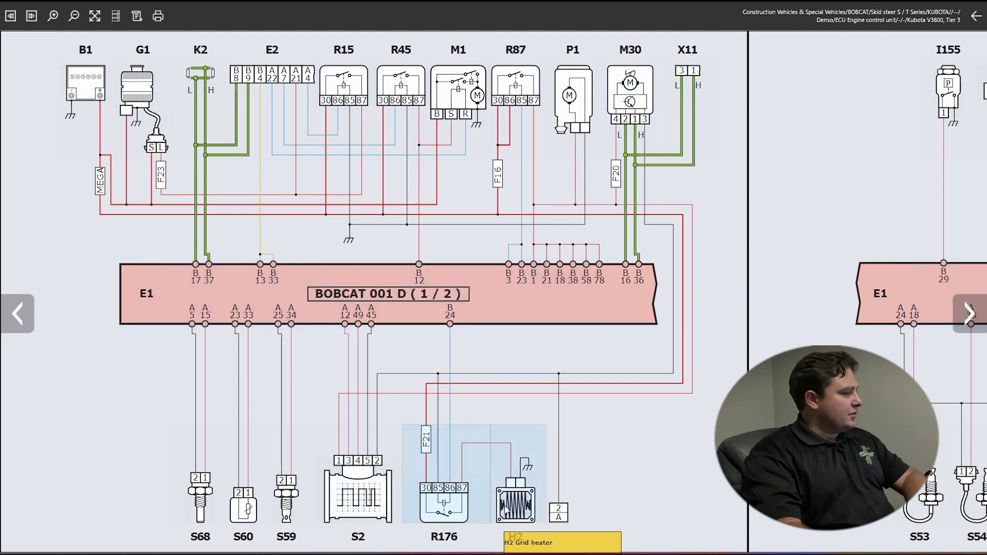
click(459, 513)
click(534, 525)
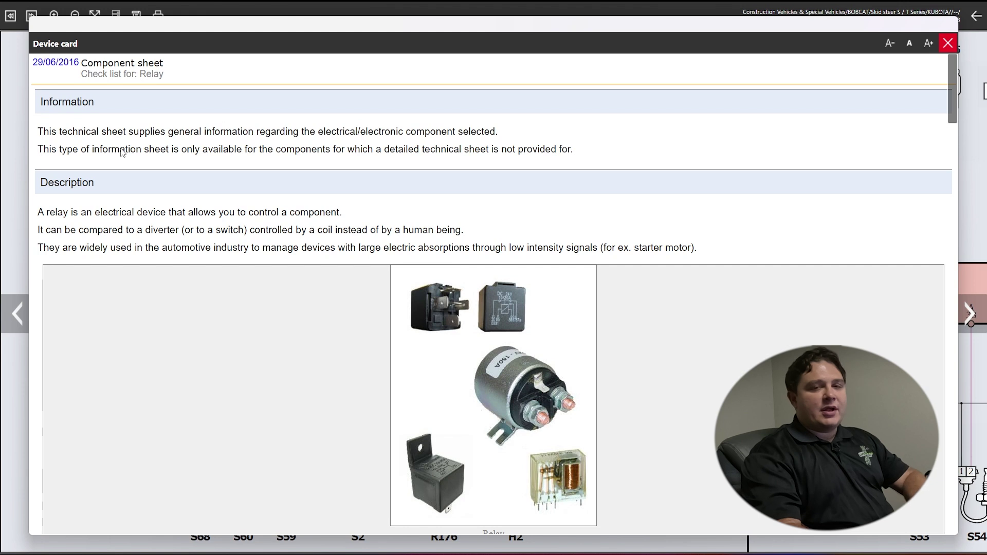
Step: Scroll through the relay Device card sections, then close the card
scroll(121, 149, down, 8)
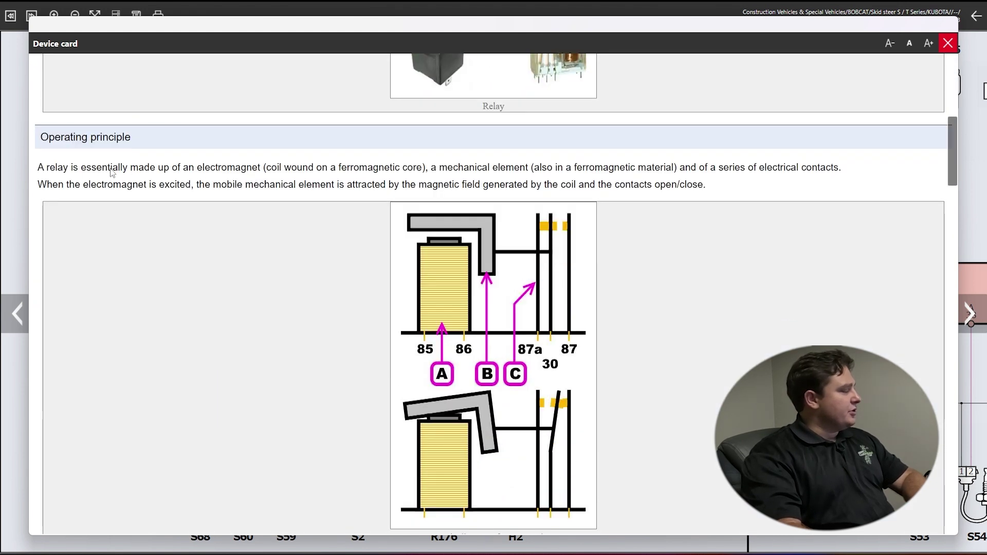
scroll(227, 188, down, 2)
scroll(294, 199, down, 9)
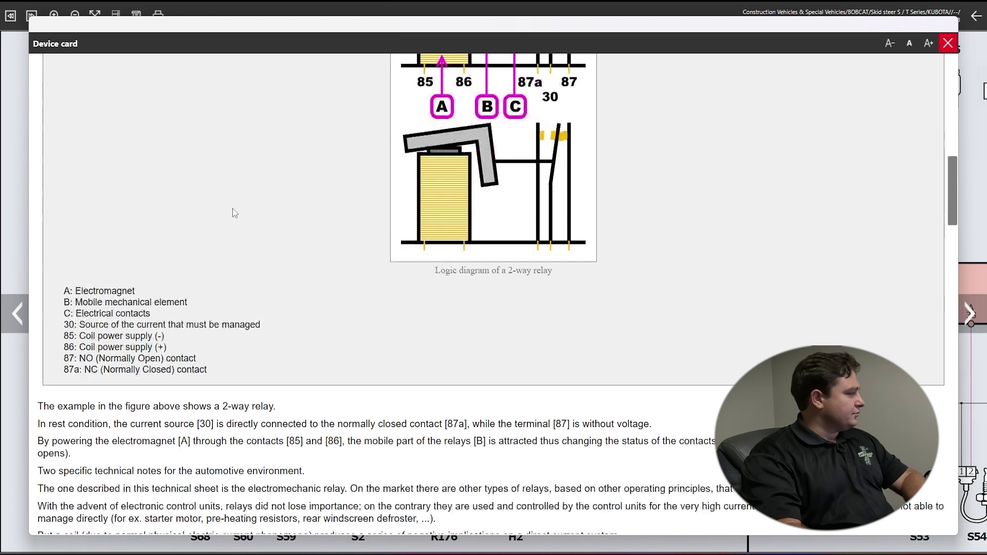
scroll(117, 264, down, 5)
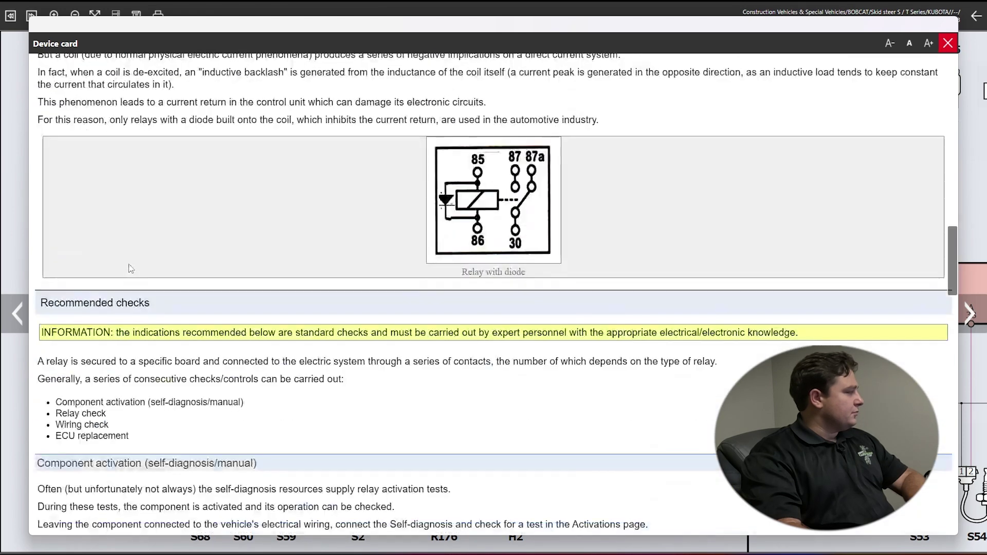
scroll(147, 222, down, 2)
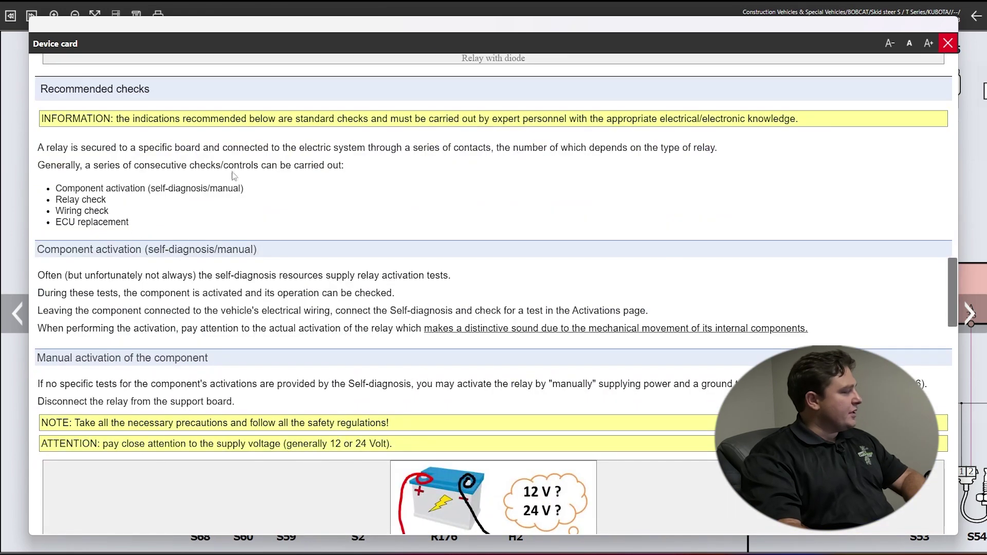
scroll(132, 239, down, 2)
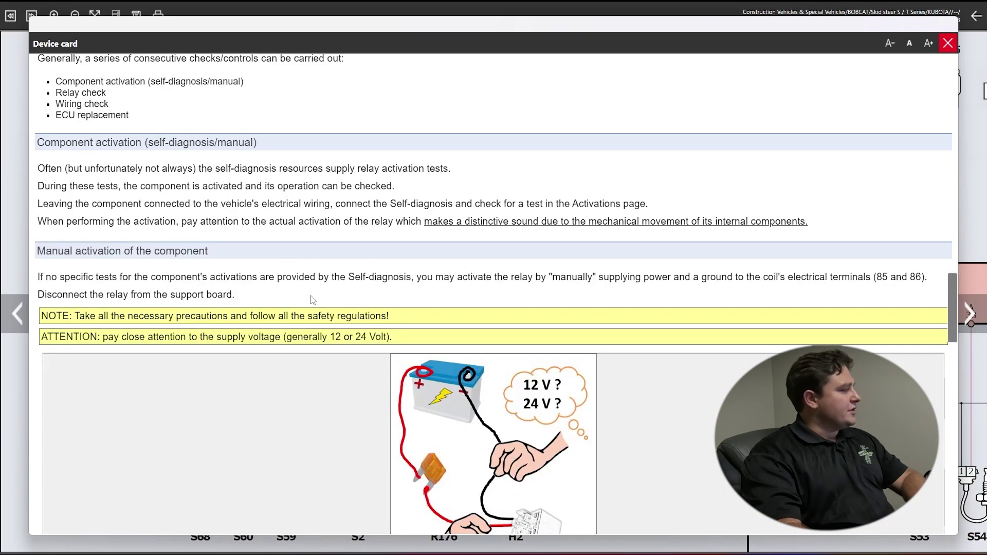
scroll(312, 300, down, 10)
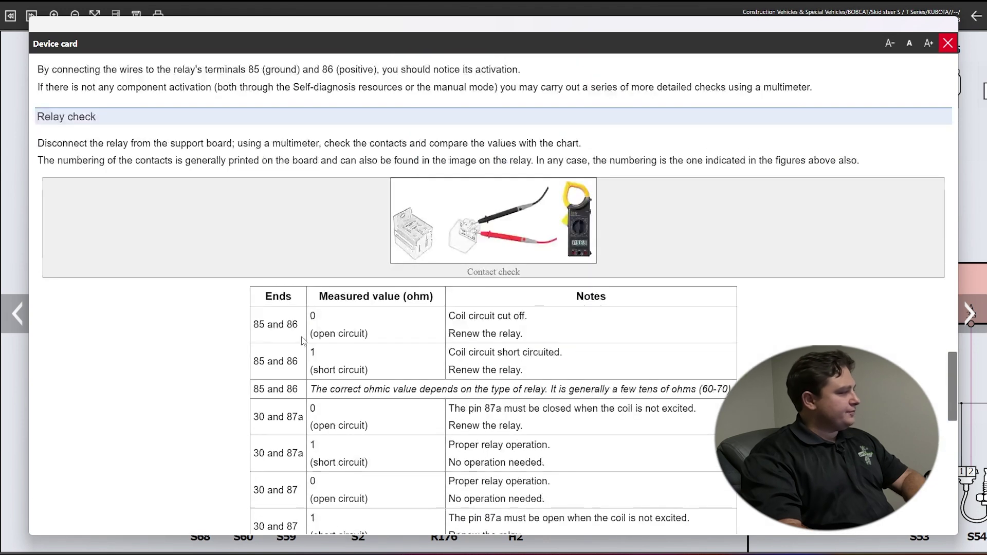
scroll(304, 340, down, 10)
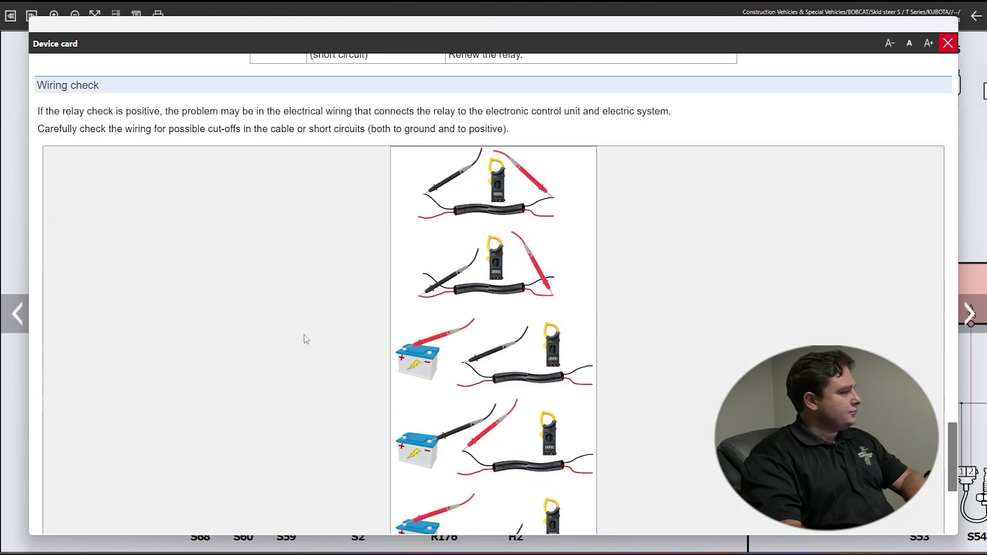
click(947, 43)
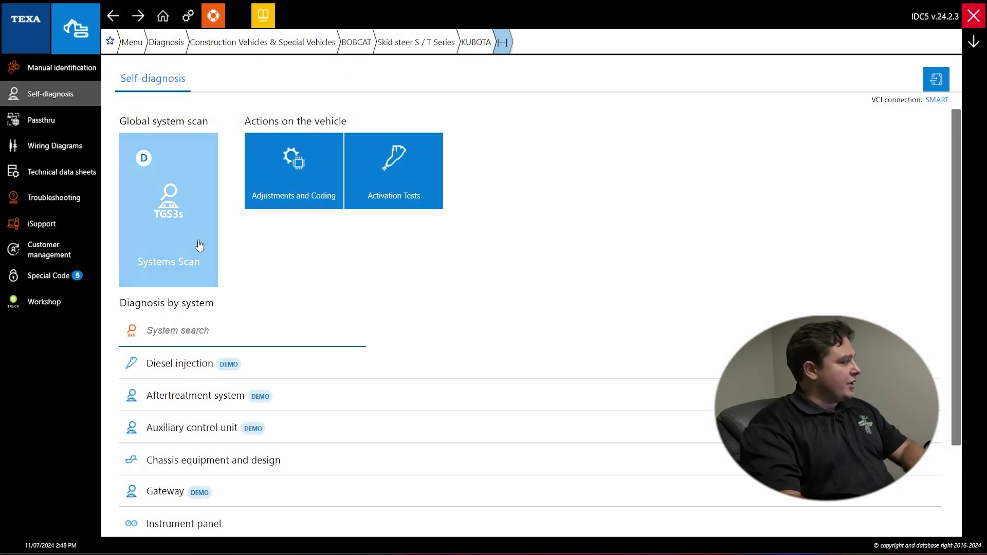
Step: Run a Systems Scan with the DEMO diagnosis protocol, accepting the Attention notice
click(169, 213)
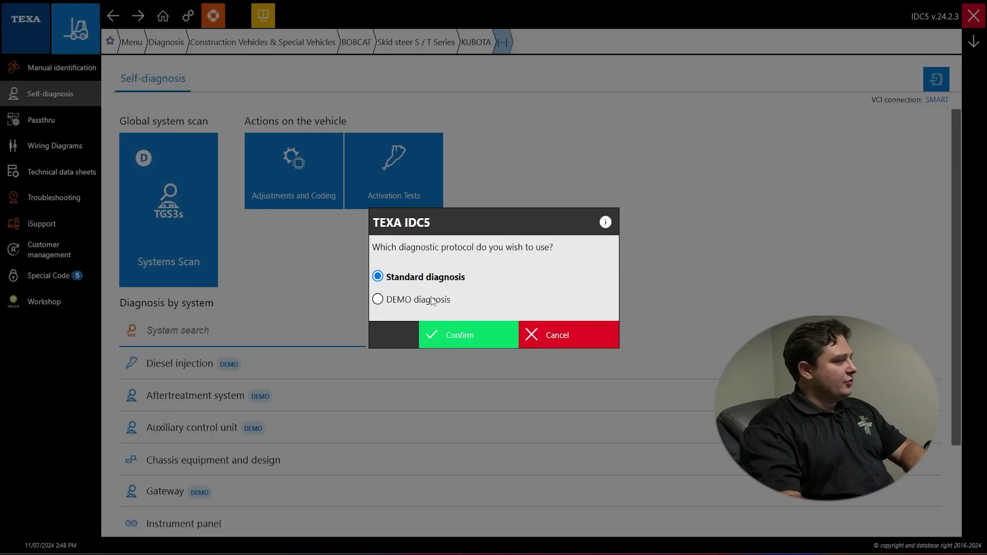
click(406, 299)
click(434, 342)
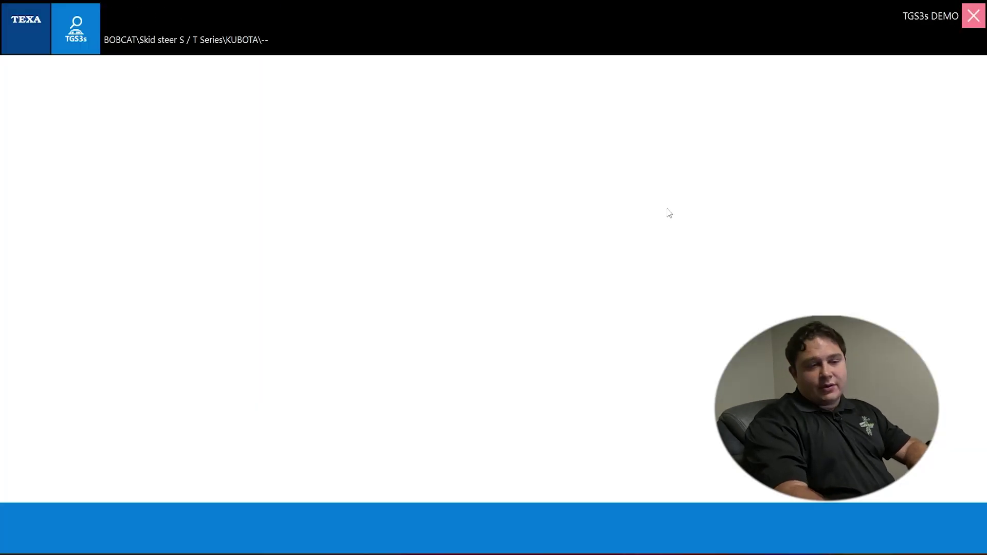
click(601, 337)
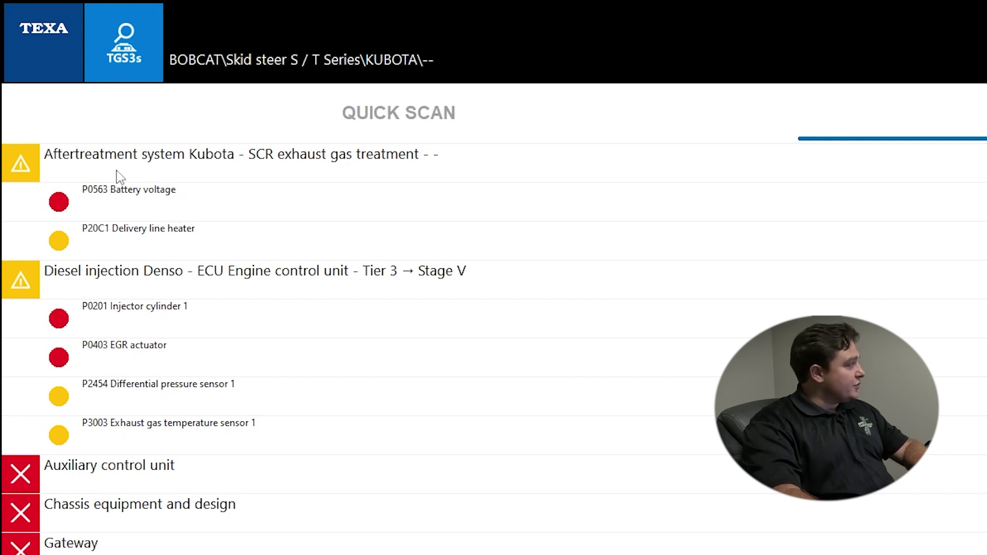
Step: Review the P0563, P0201 and P2454 faults, then open Diesel injection Denso ECU self-diagnosis
click(102, 175)
click(224, 275)
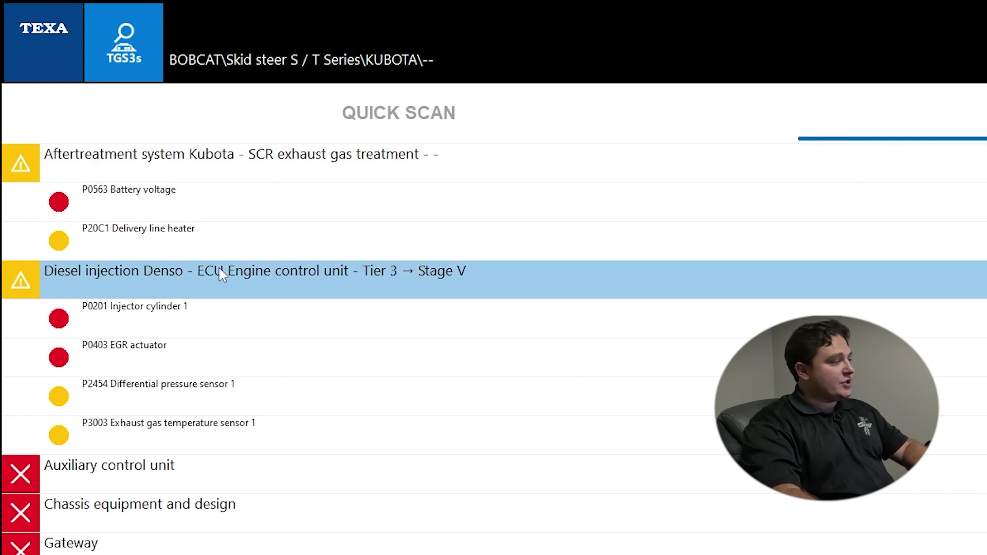
click(209, 198)
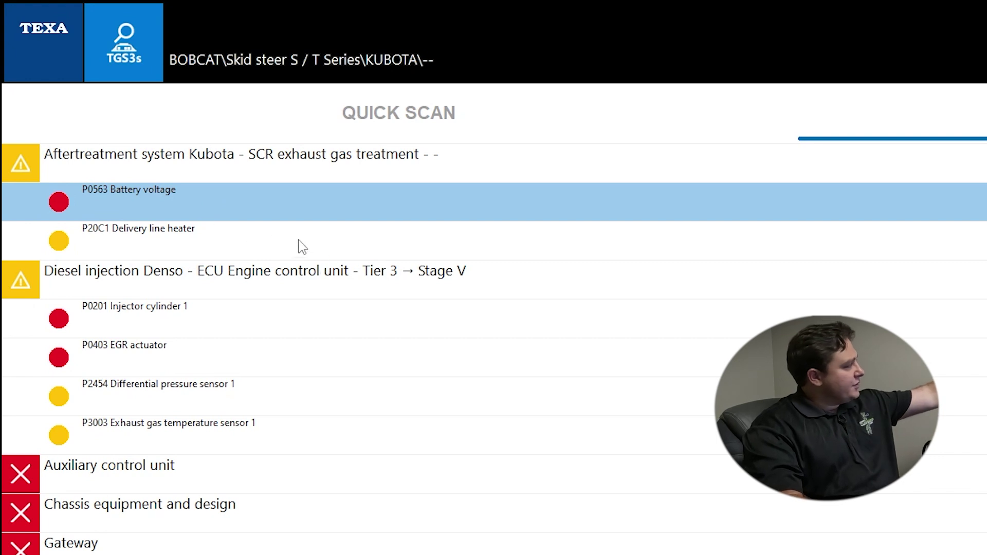
click(266, 231)
click(246, 208)
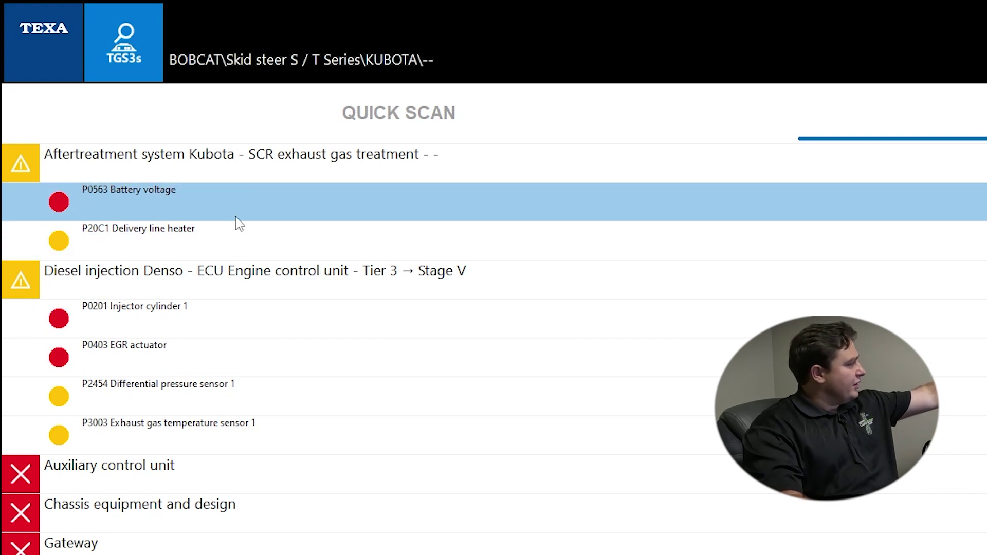
click(235, 227)
click(237, 305)
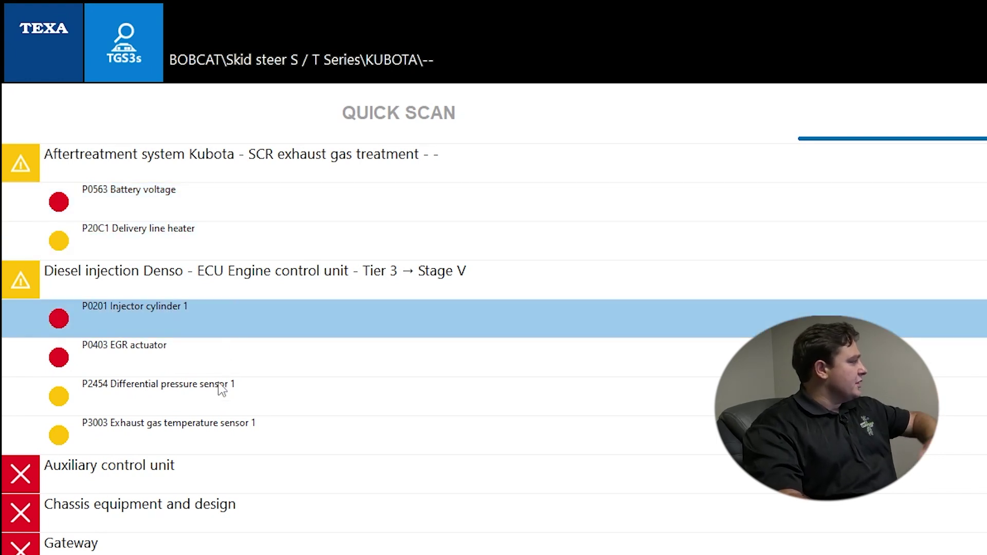
click(251, 389)
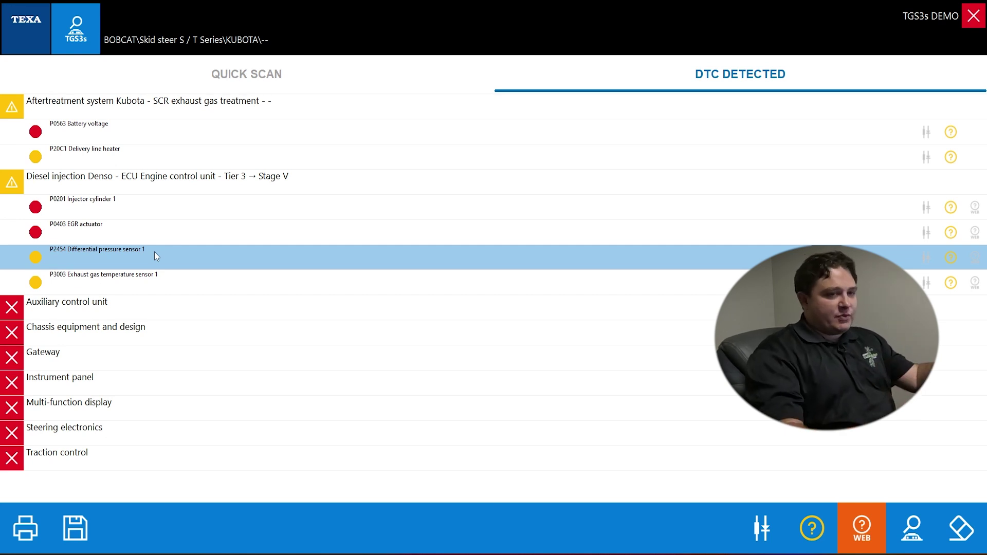
click(104, 179)
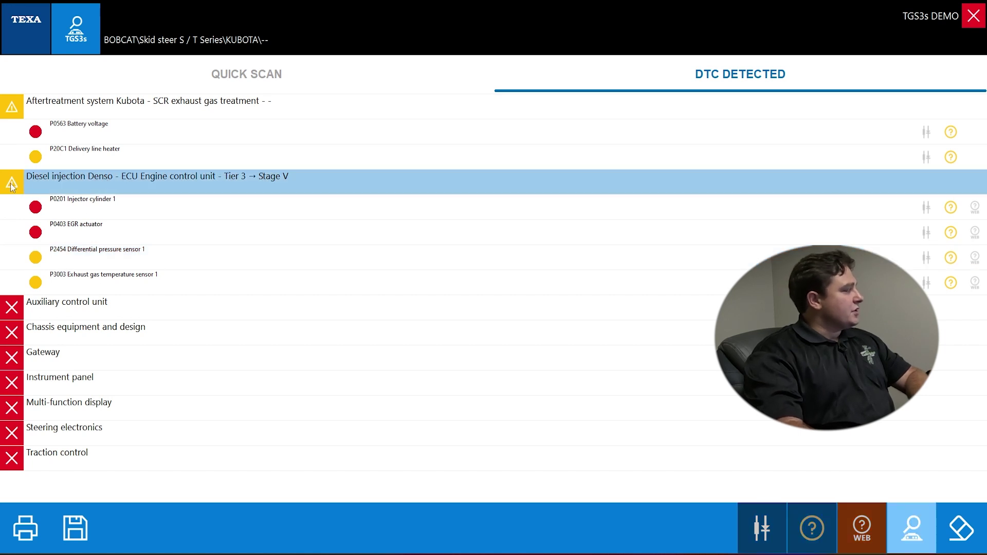
double_click(91, 178)
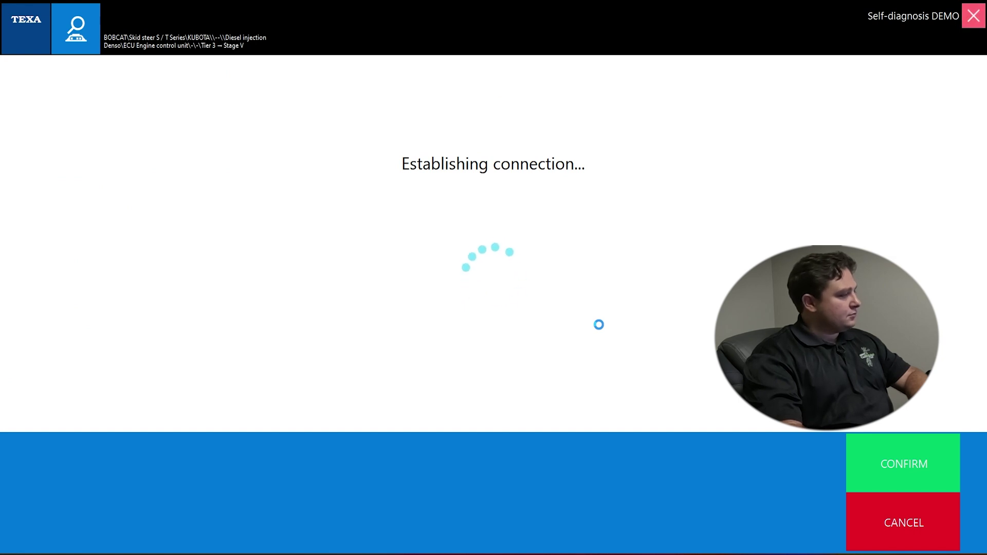
Step: Confirm the instrument panel is on and select Tier 4 as the engine type
click(913, 462)
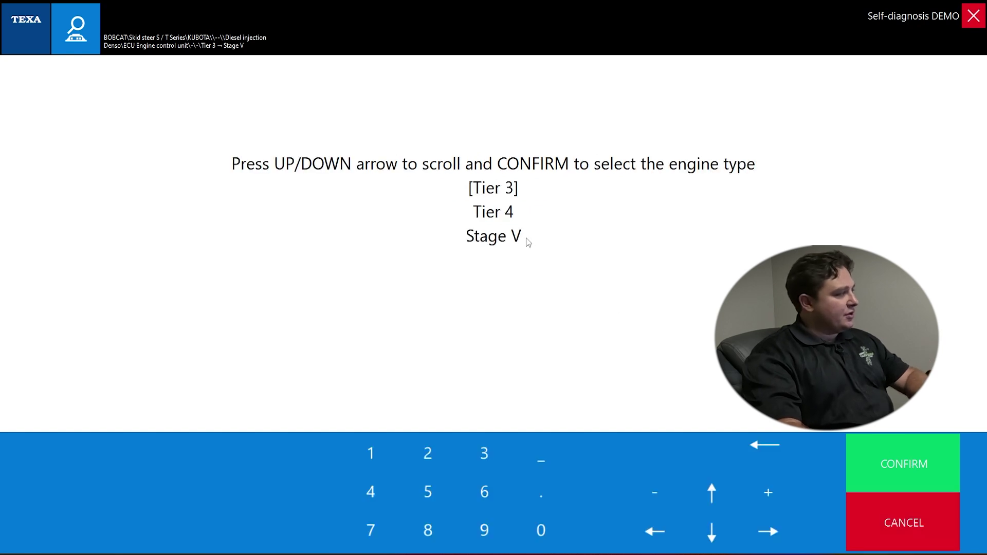
click(714, 535)
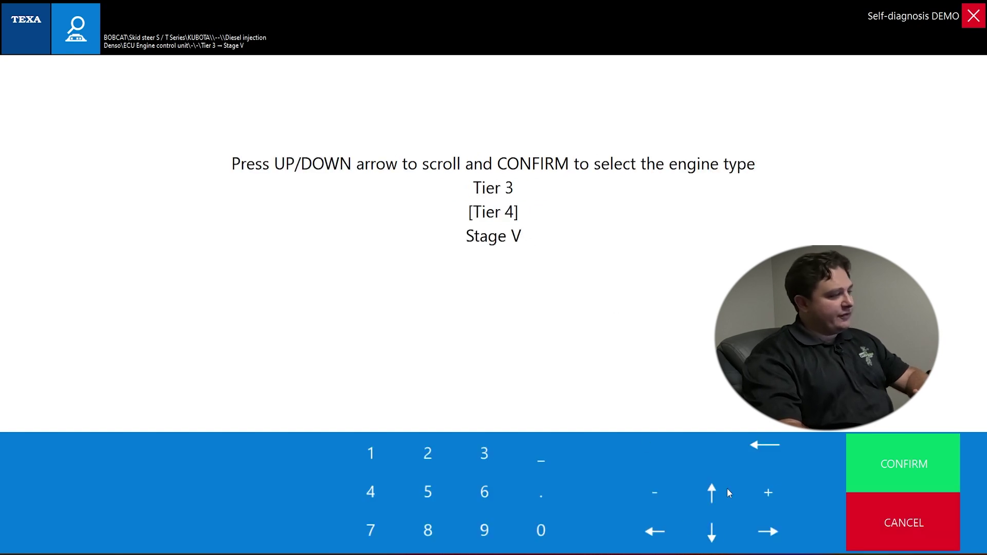
click(903, 461)
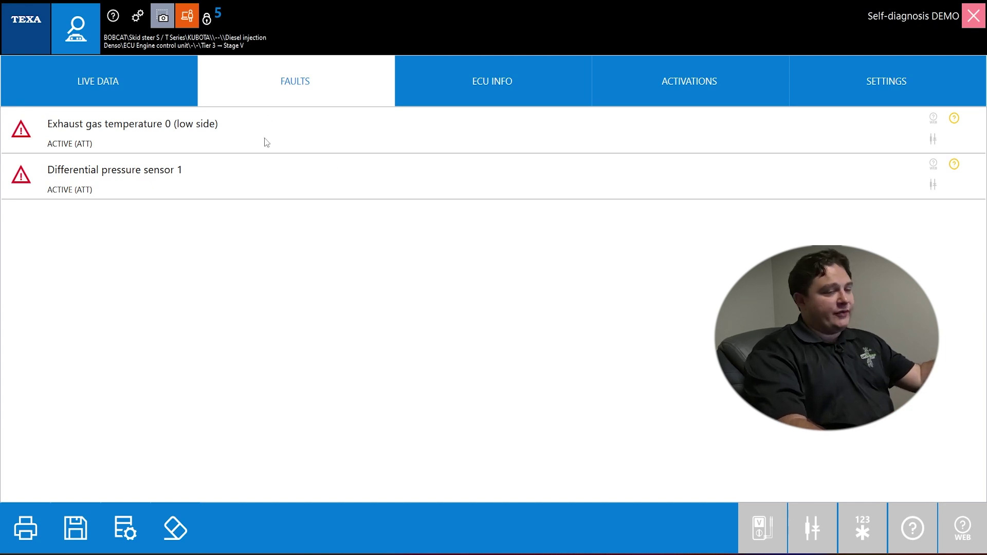
Step: Review the Exhaust gas temperature 0 (low side) and Differential pressure sensor 1 active faults
click(115, 144)
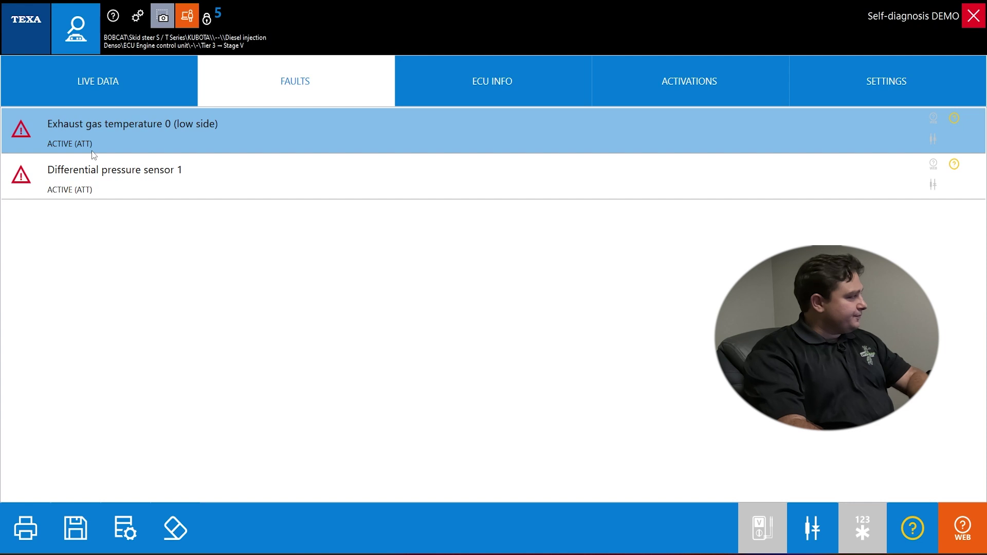
click(165, 177)
click(102, 136)
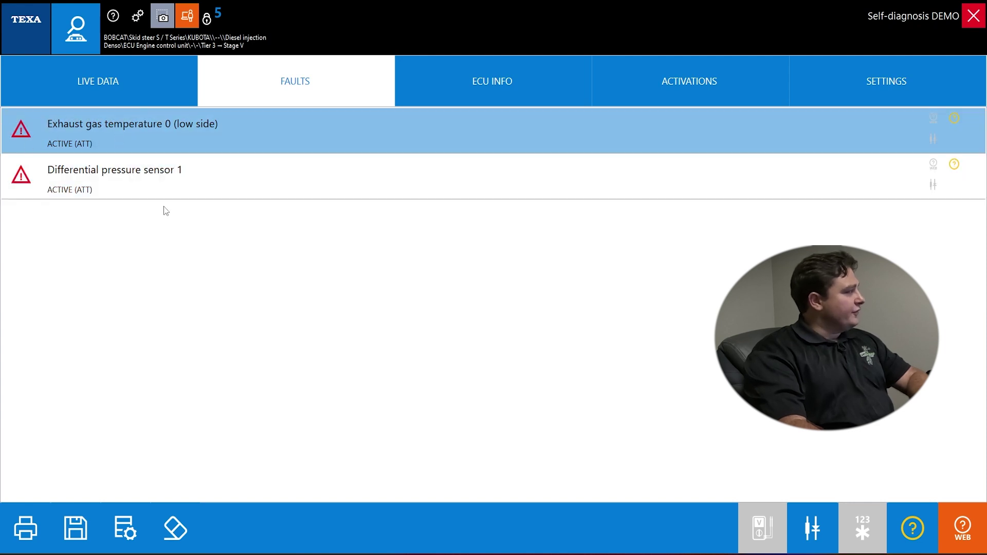
click(180, 179)
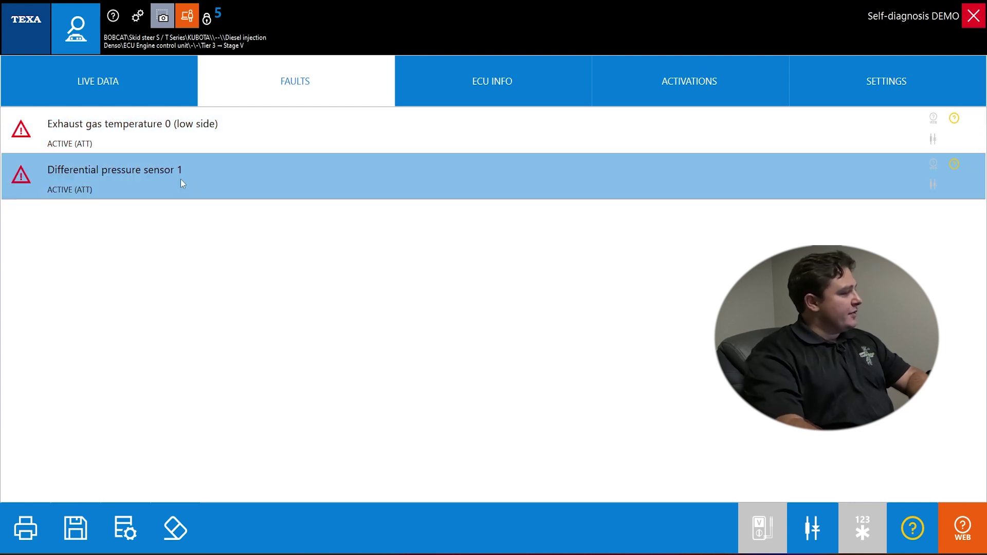
click(199, 138)
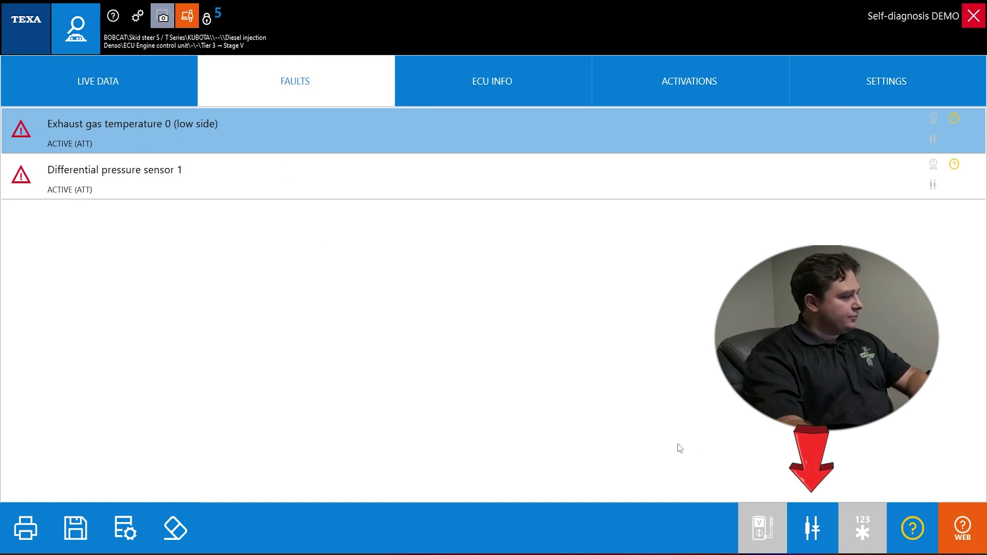
Step: Load this ECU's wiring diagram for the Kubota V6108 engine variant
click(813, 526)
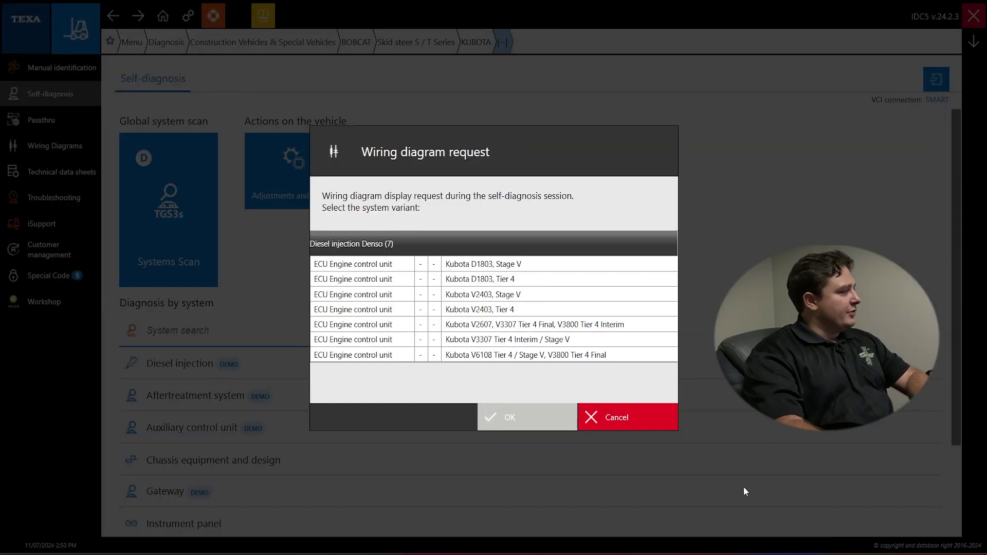
click(565, 357)
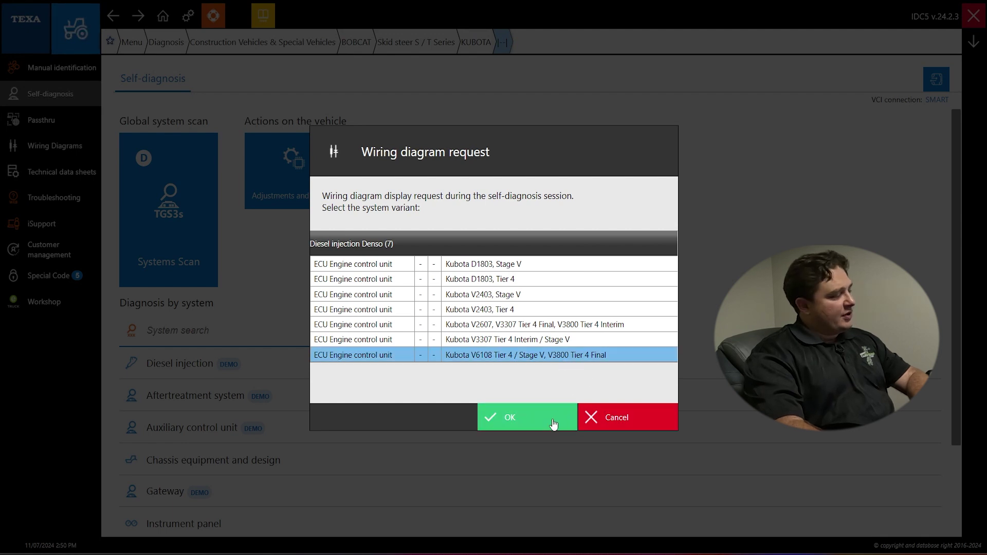
click(549, 418)
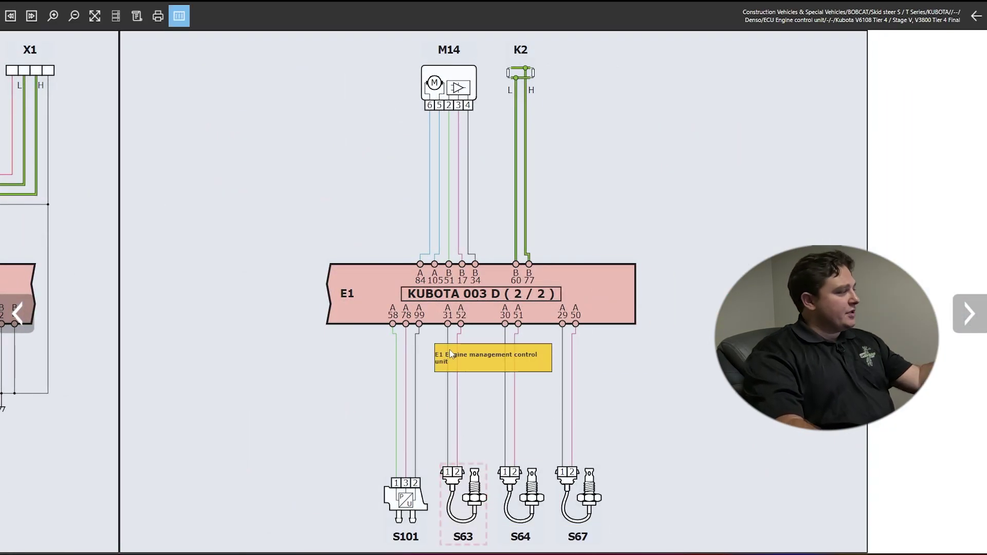
Step: View sensor S63's component sheet, then close it and the wiring diagram
click(474, 517)
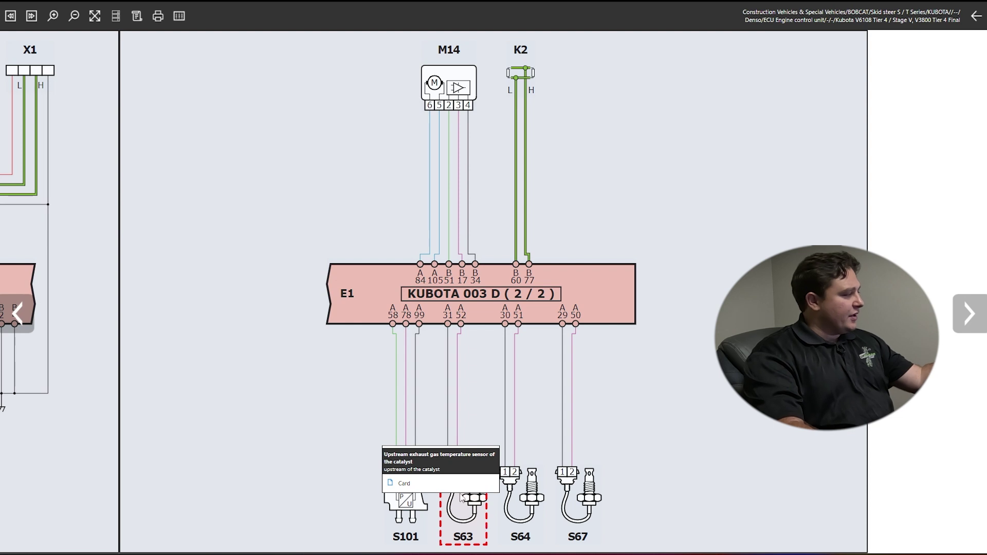
click(442, 483)
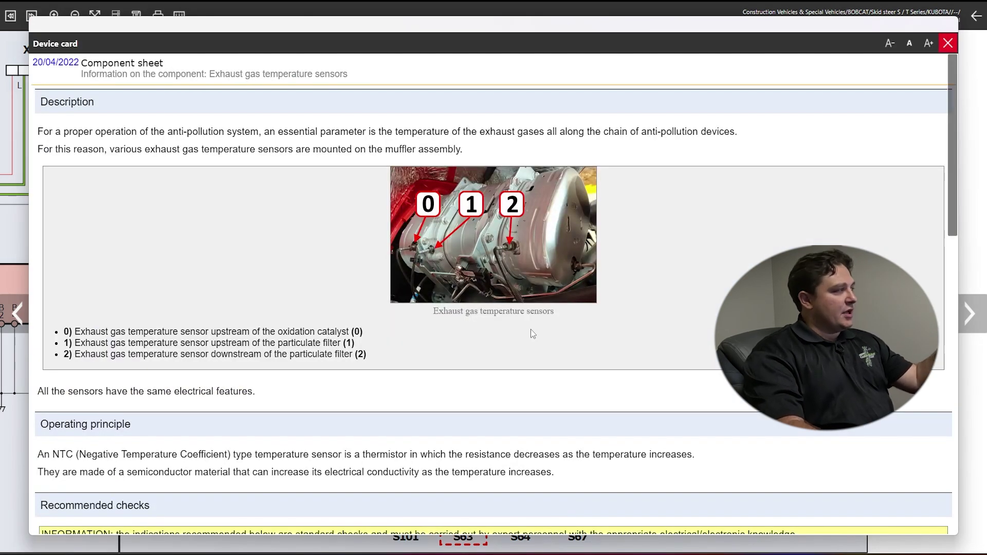
scroll(531, 329, down, 12)
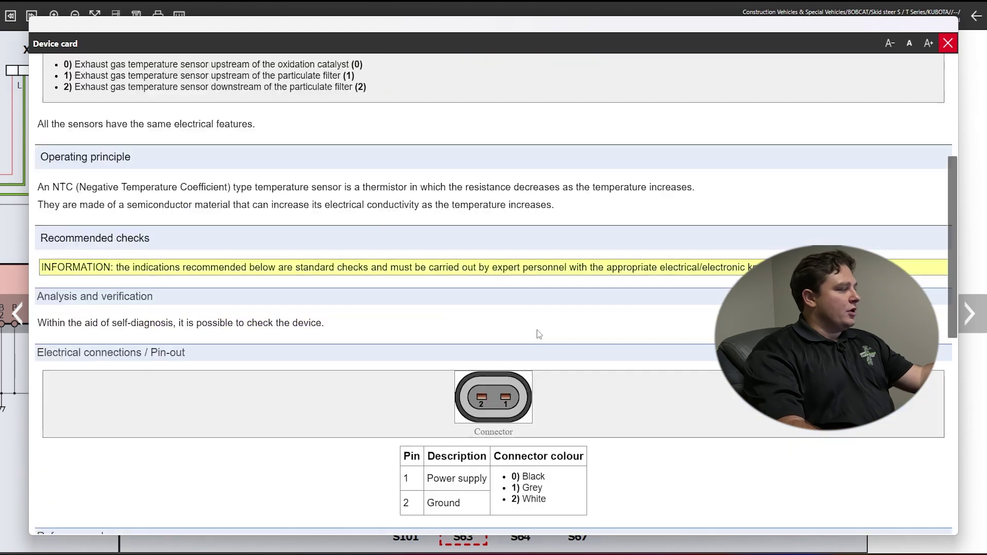
scroll(555, 337, down, 2)
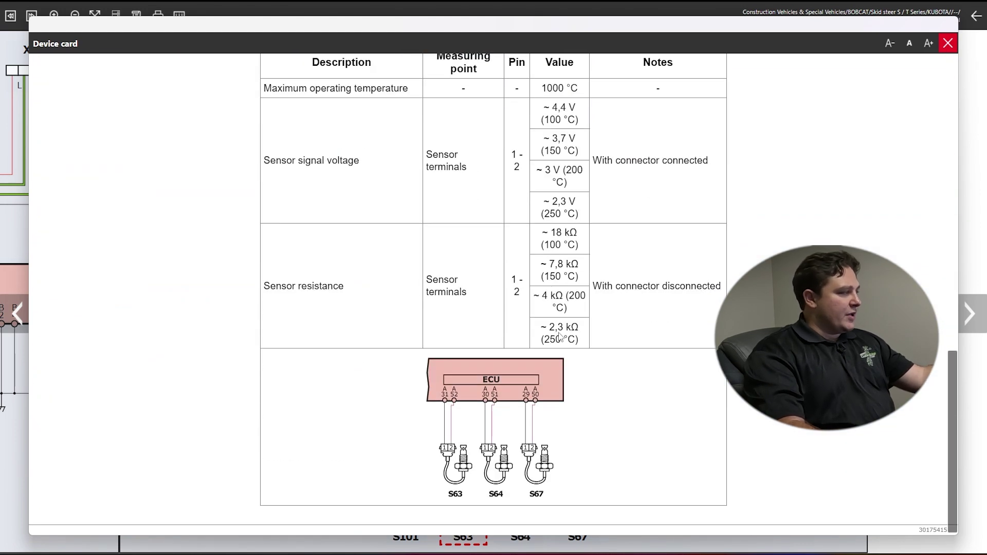
scroll(560, 335, up, 15)
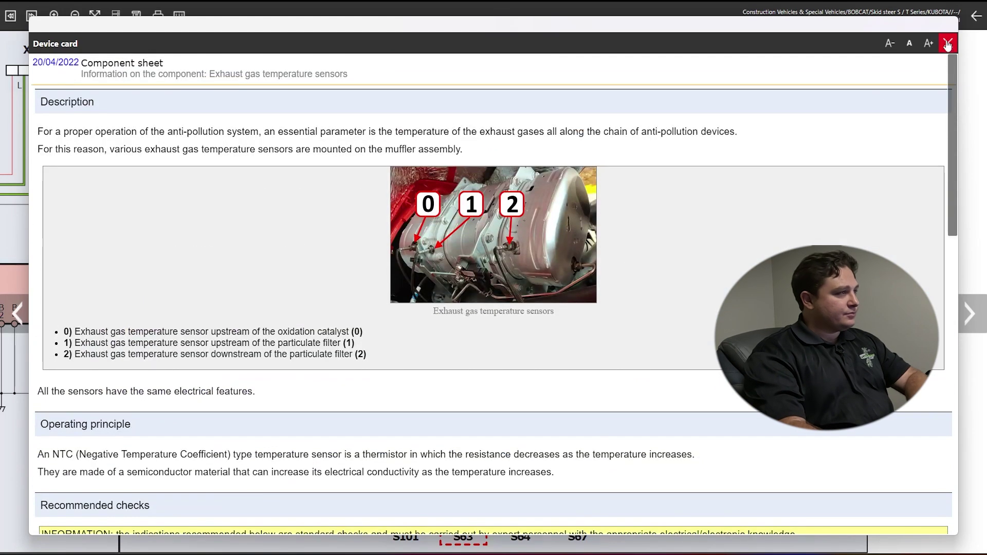
click(947, 45)
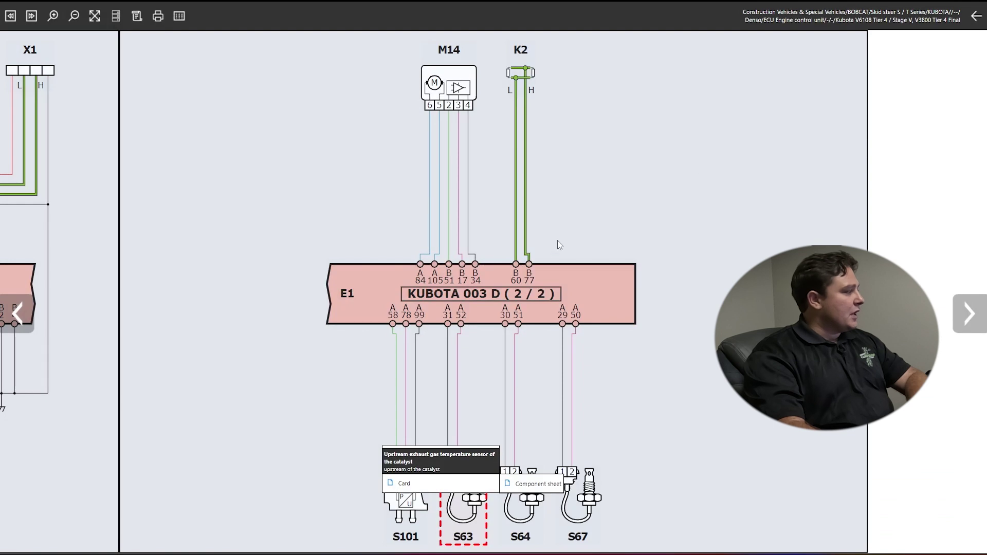
click(970, 17)
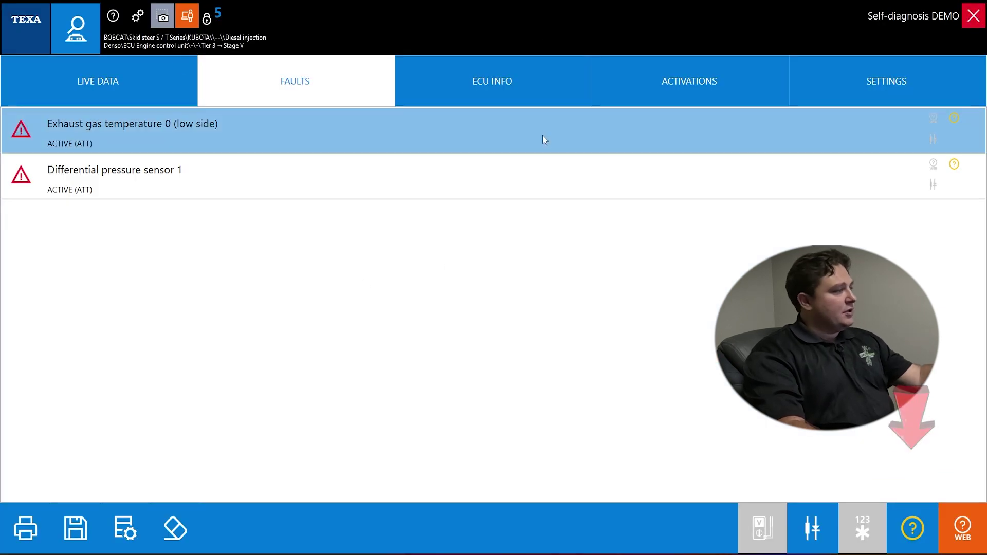
Step: Read the help for the exhaust gas temperature fault, then switch to the live data list
click(912, 530)
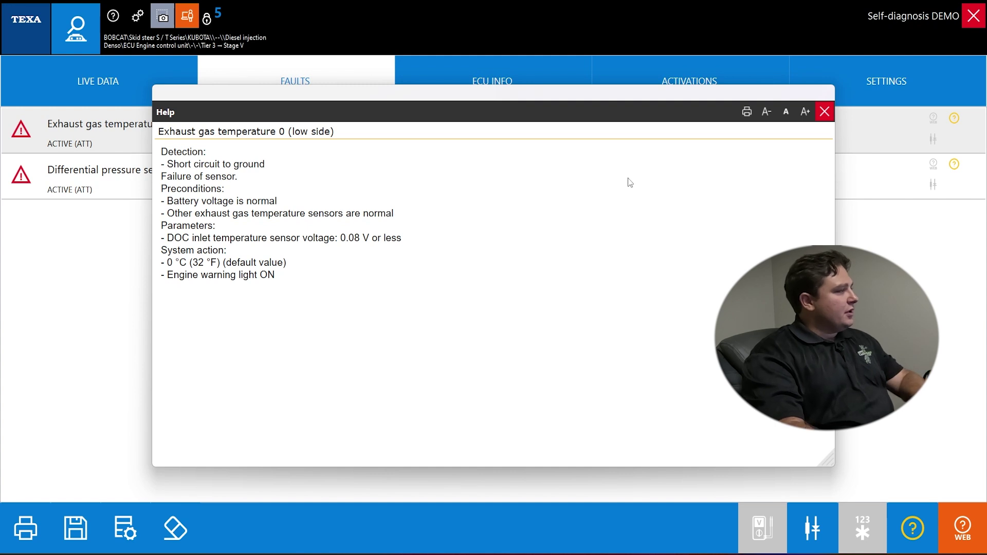
click(828, 112)
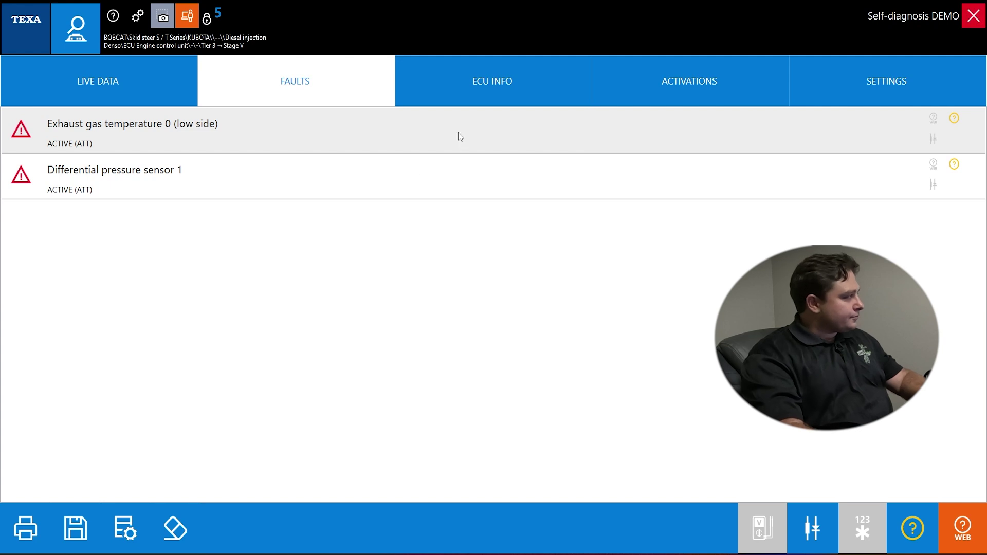
click(153, 96)
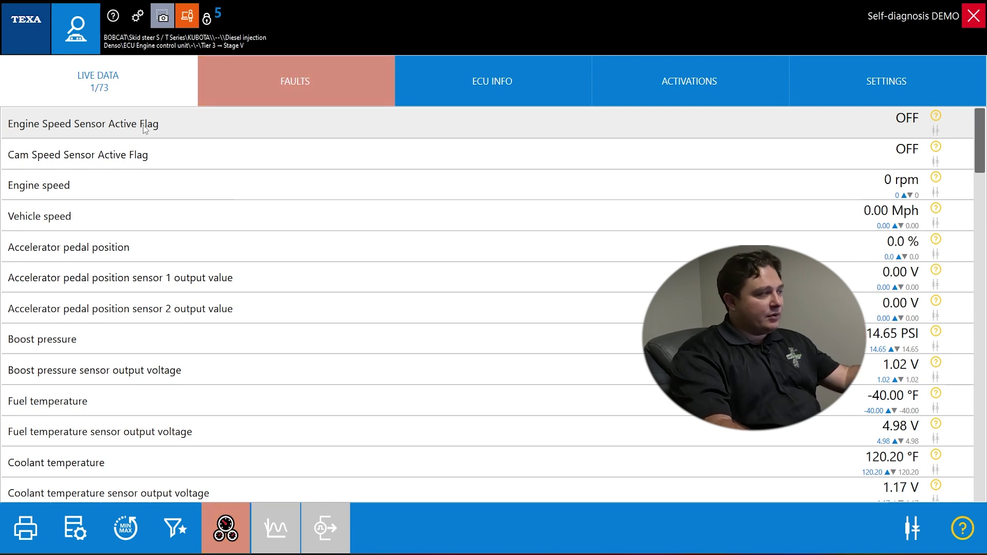
Step: Select the Cam Speed Sensor Active Flag and Engine speed parameters and scroll the 73-parameter list
click(214, 156)
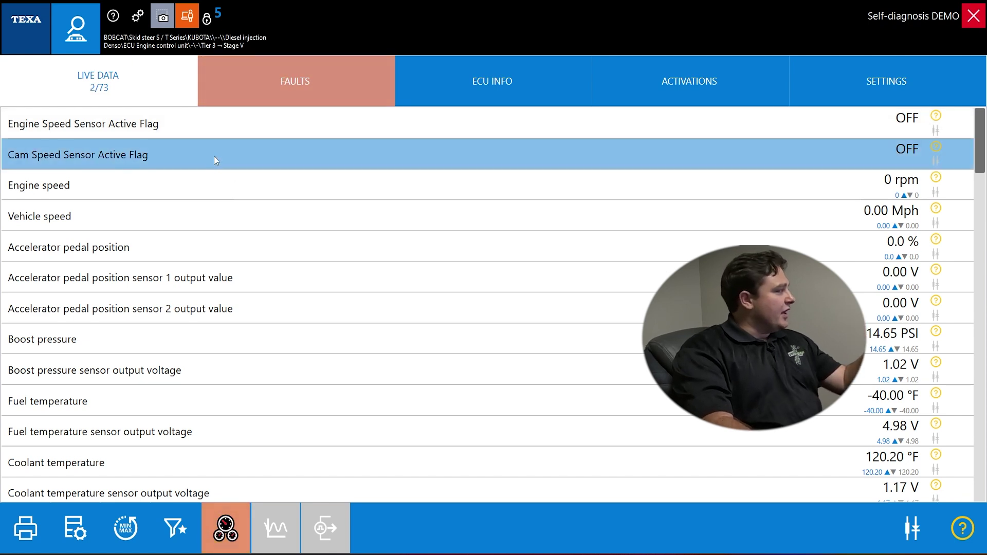
click(211, 176)
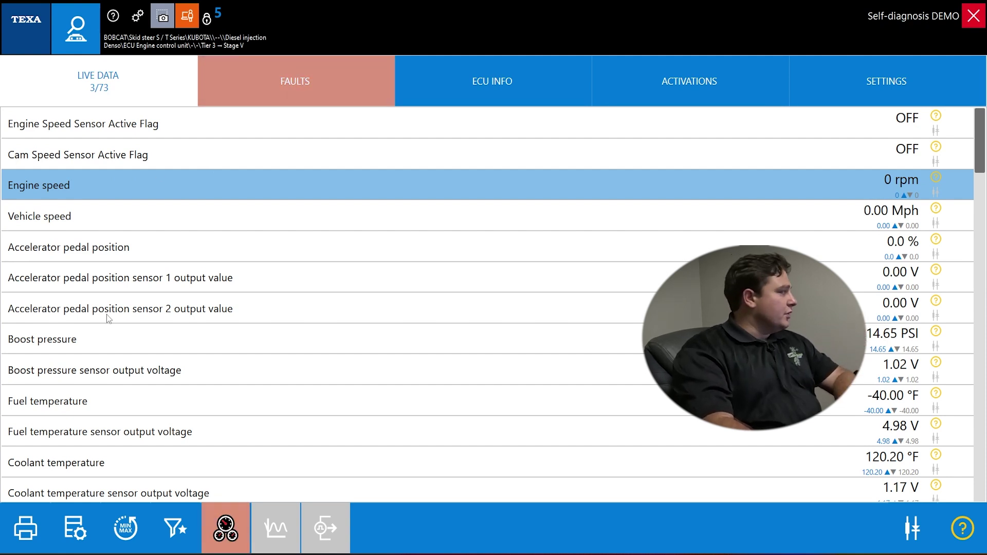
scroll(232, 349, down, 3)
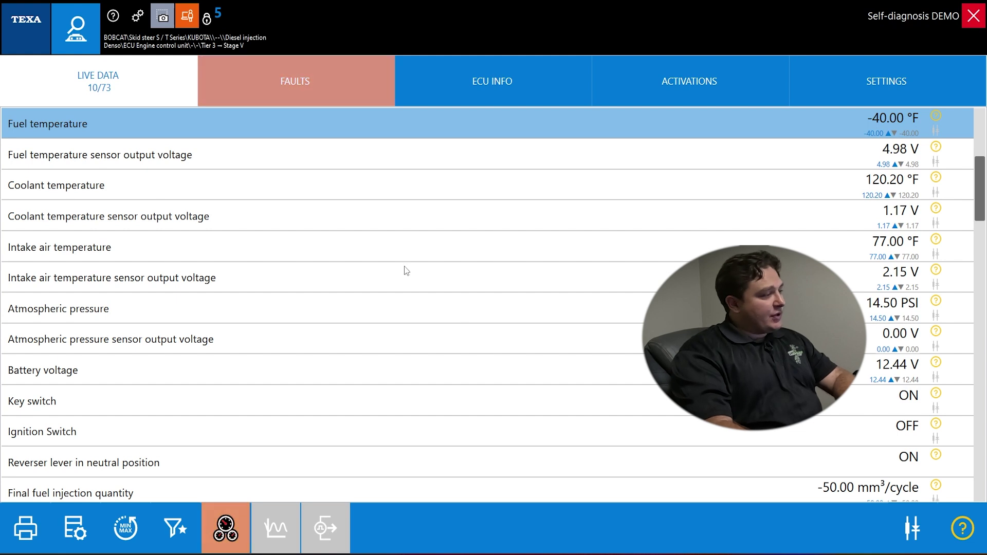
scroll(423, 265, up, 1)
scroll(411, 265, up, 2)
scroll(360, 260, down, 1)
scroll(288, 247, up, 1)
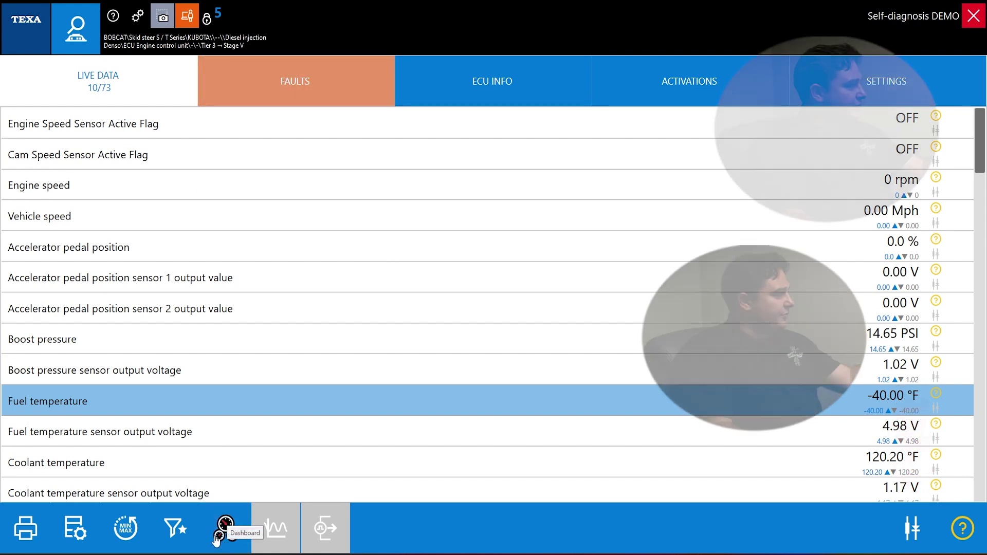
Step: Open the graphical dashboard and page through the air intake/turbo page to the DOC/DPF exhaust page 3
click(222, 537)
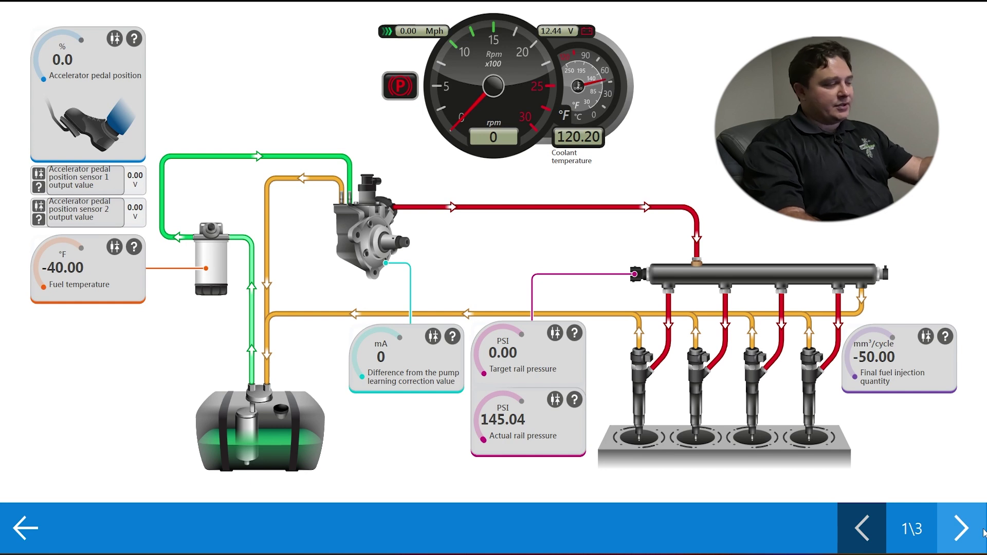
click(970, 536)
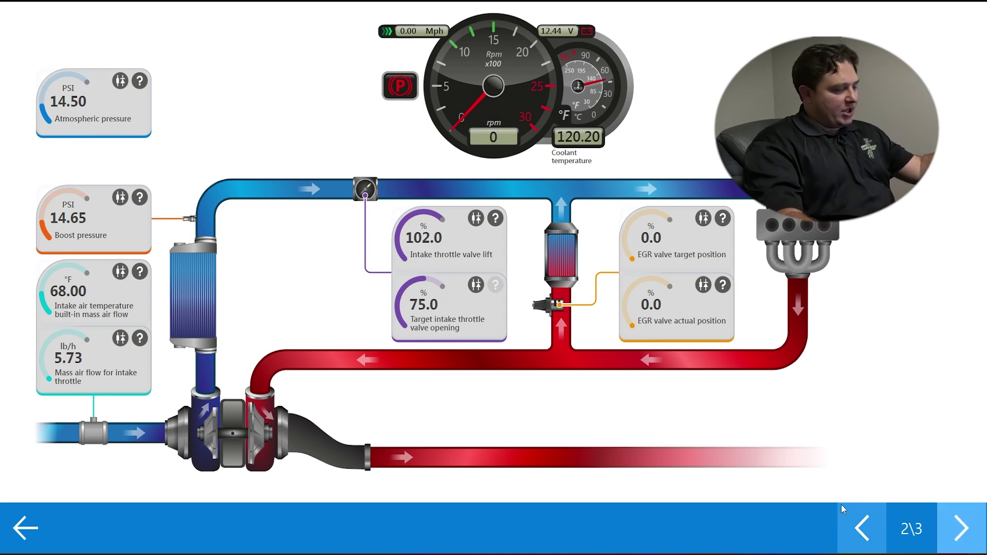
click(960, 527)
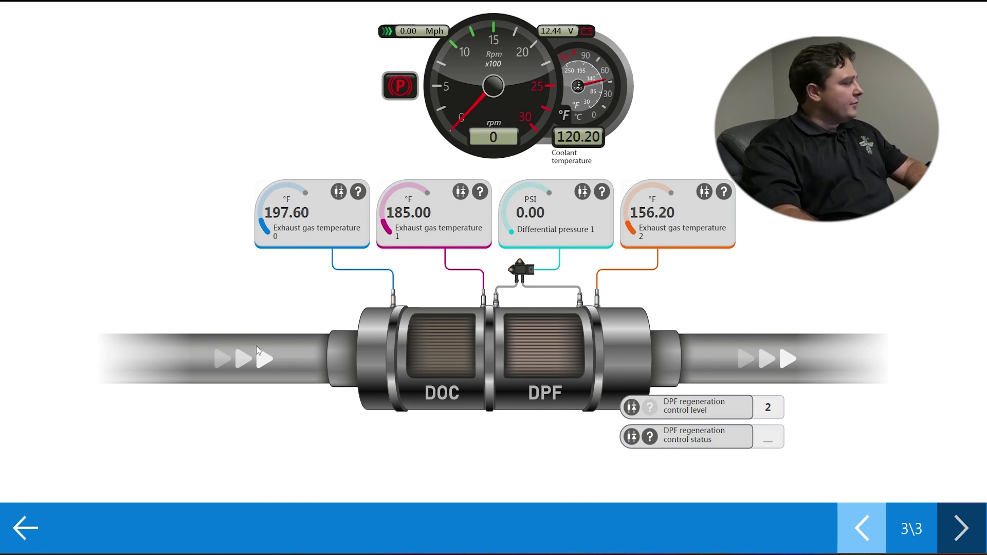
Step: Browse the favourite groups: all pressures, temperatures, voltages, then percentages, and start a new custom group
click(33, 520)
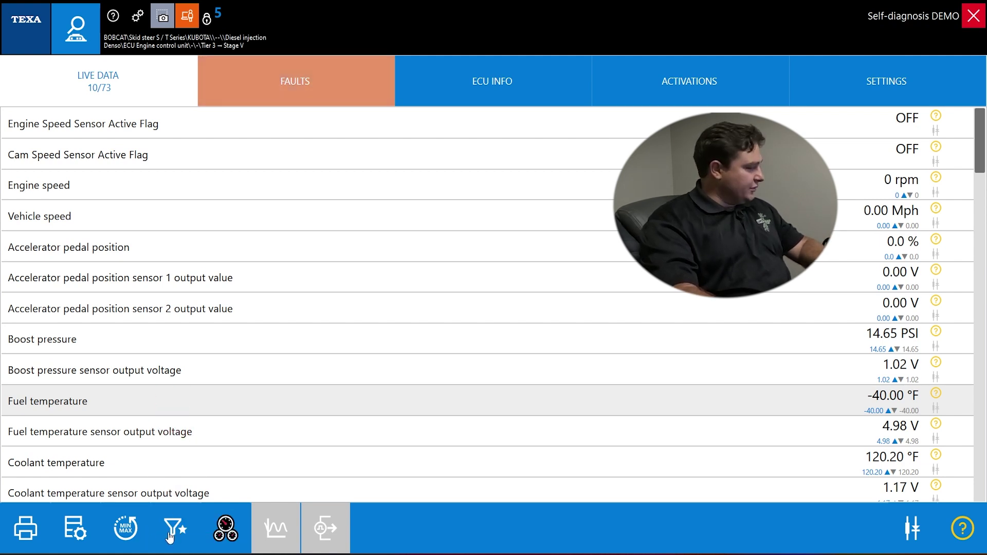
click(169, 535)
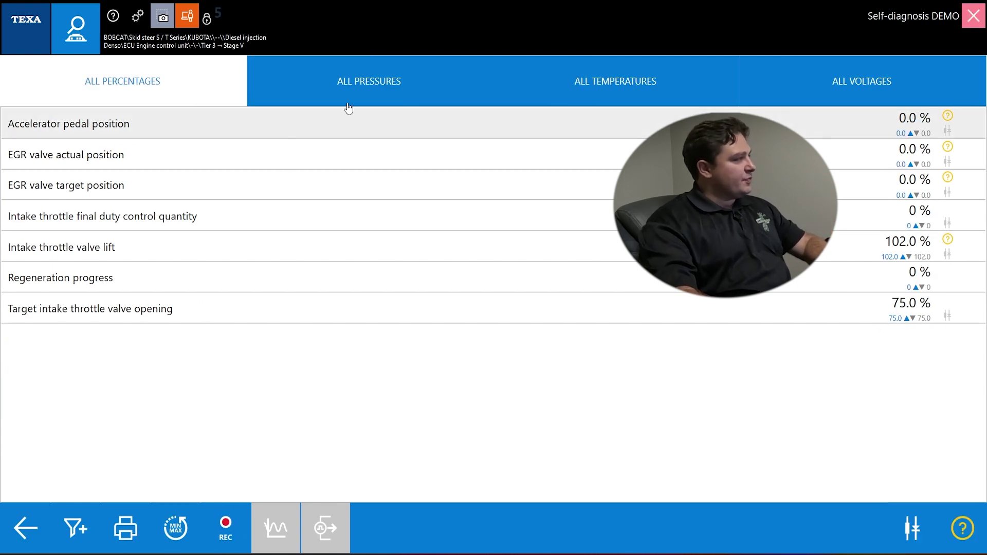
click(385, 102)
click(605, 86)
click(830, 81)
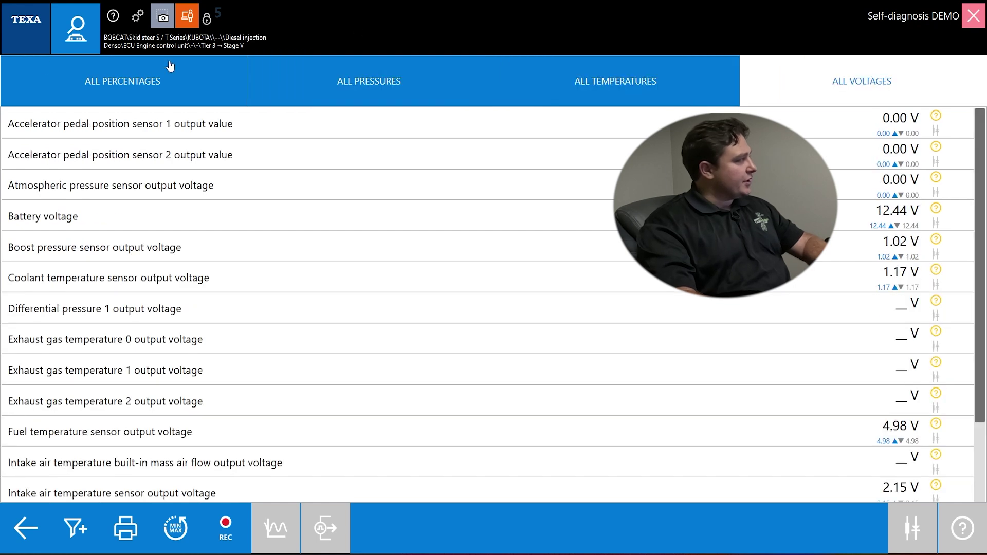
click(178, 103)
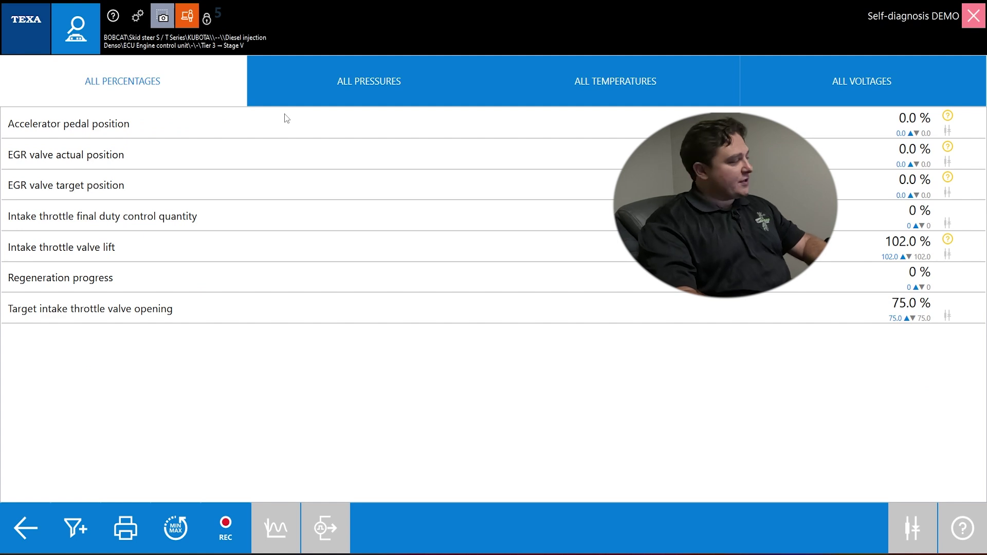
click(74, 529)
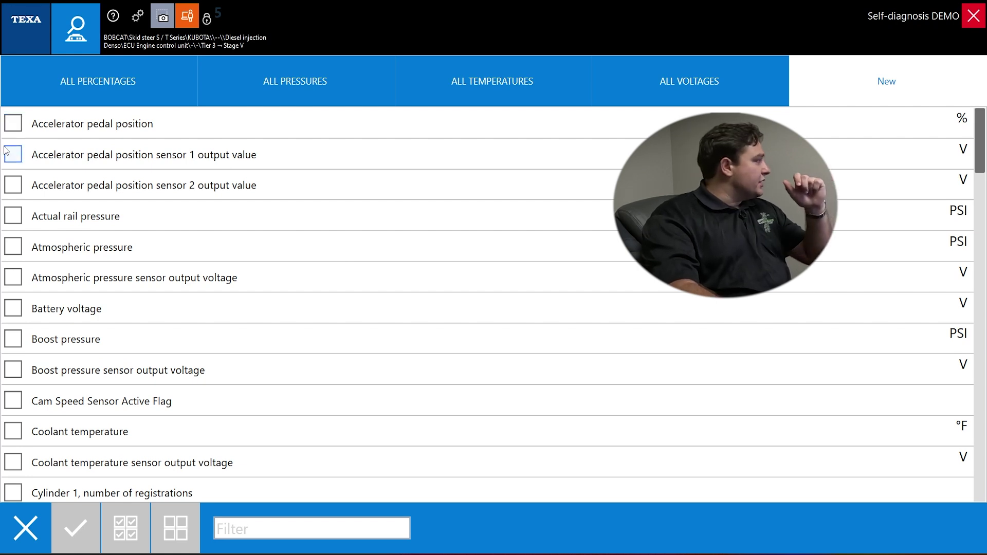
Step: Add Rail pressure sensor output voltage, Target idle speed and Target intake throttle valve opening, and confirm
scroll(20, 309, down, 6)
scroll(64, 319, down, 13)
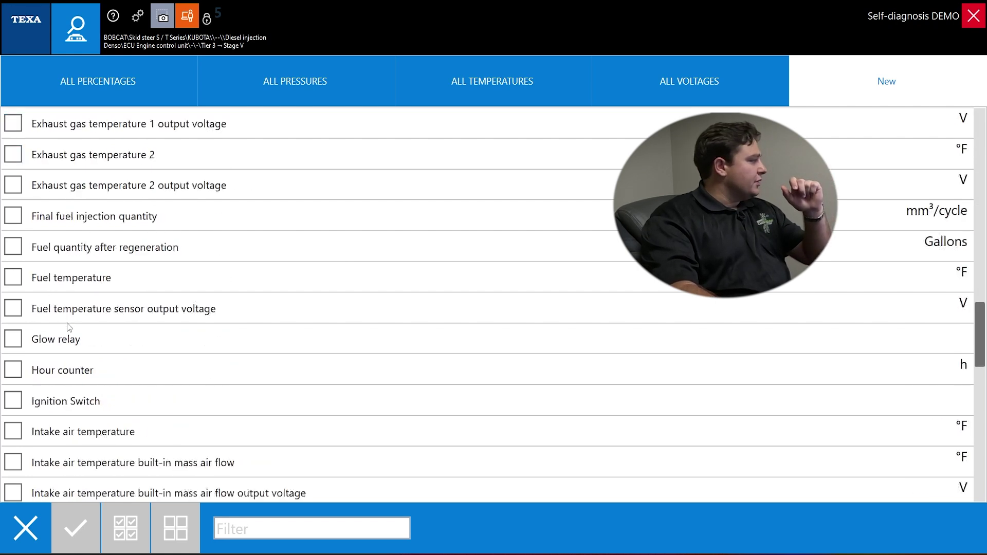
scroll(74, 348, up, 1)
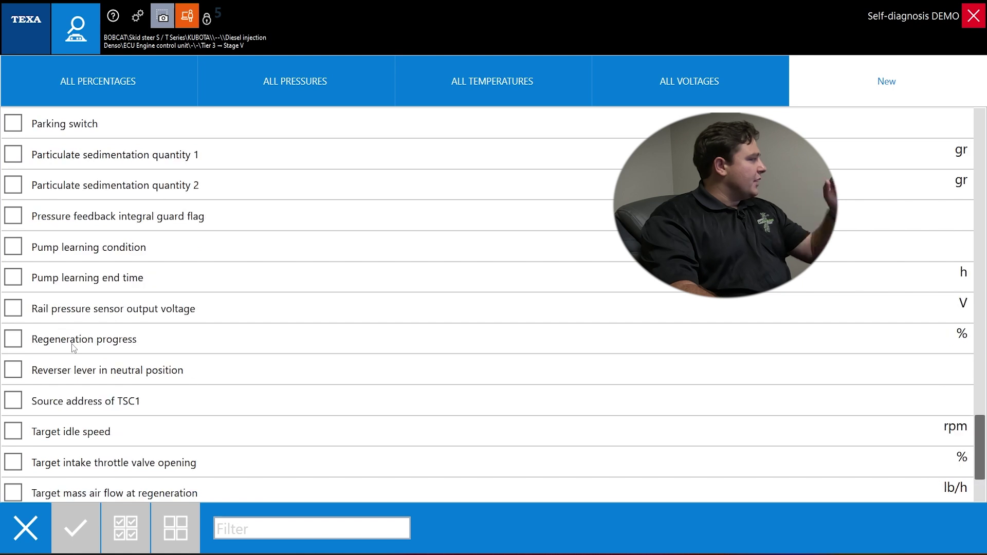
click(15, 304)
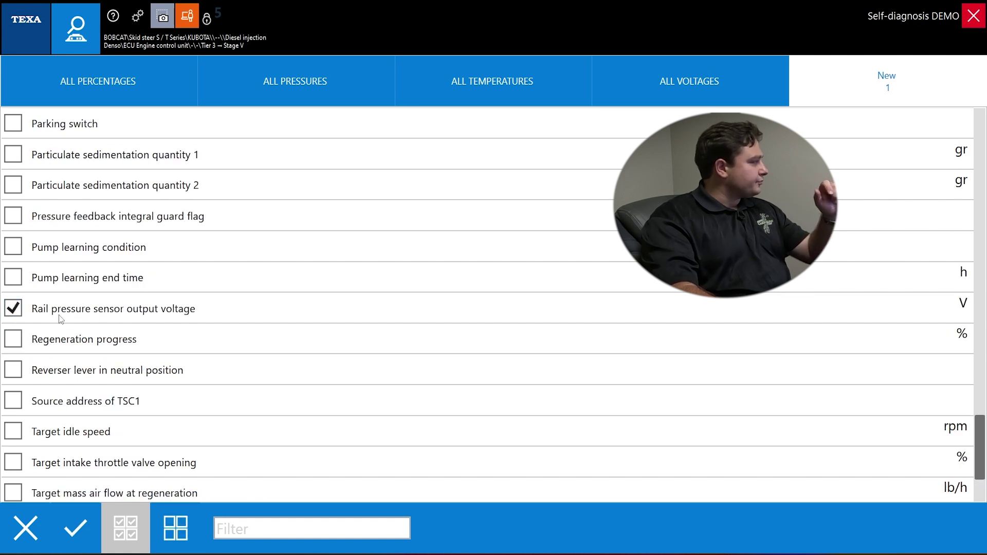
click(17, 432)
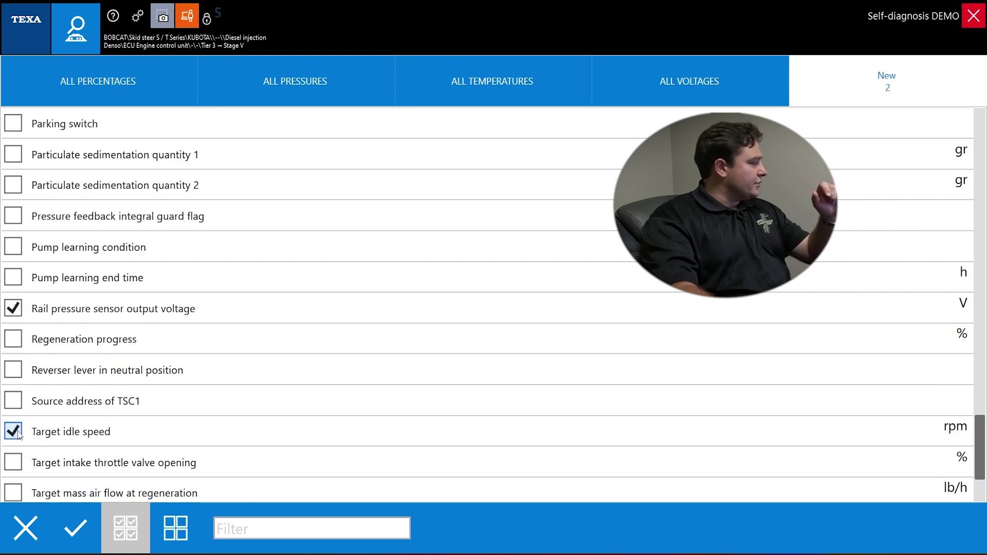
click(13, 462)
click(76, 528)
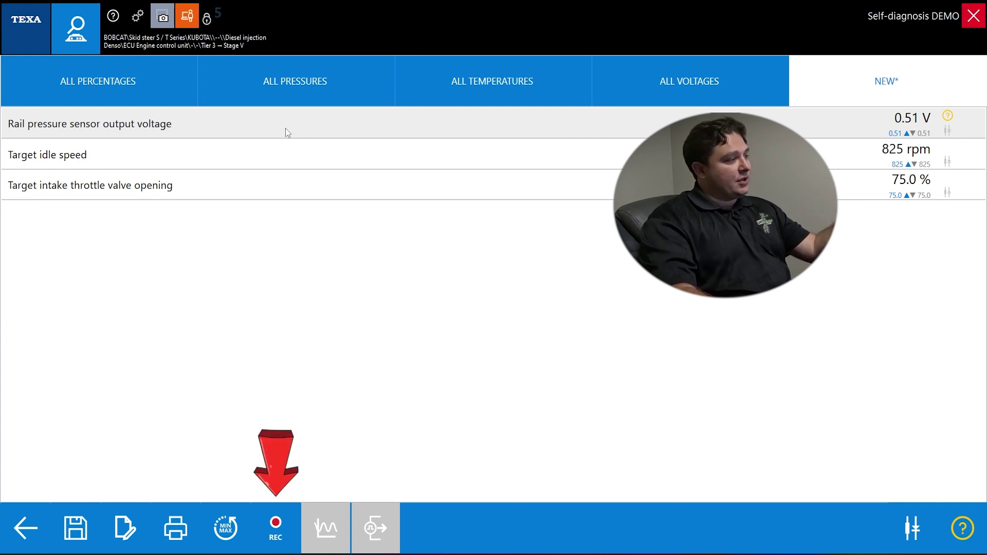
Step: Start recording the NEW* group, dismiss the record length settings, and graph the rail pressure sensor voltage
click(282, 530)
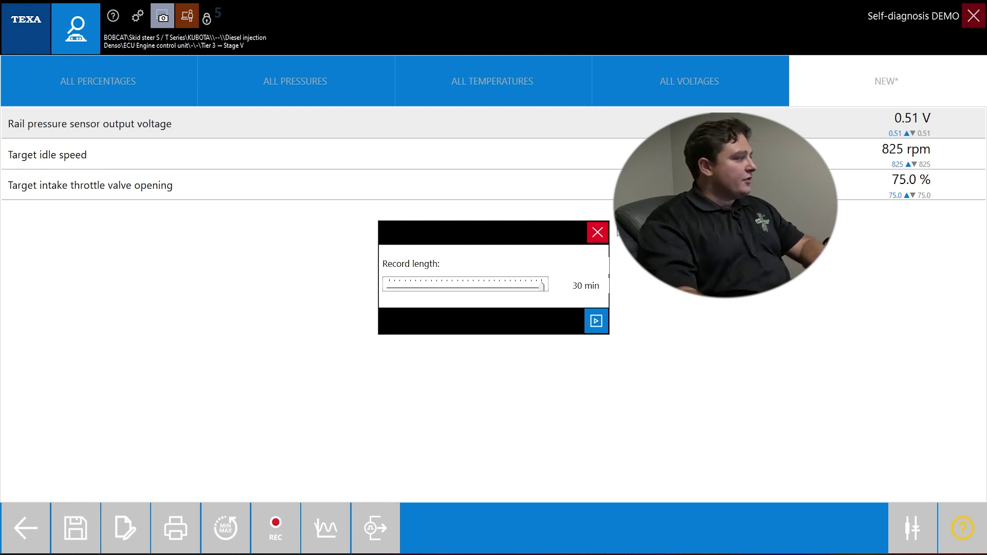
click(597, 232)
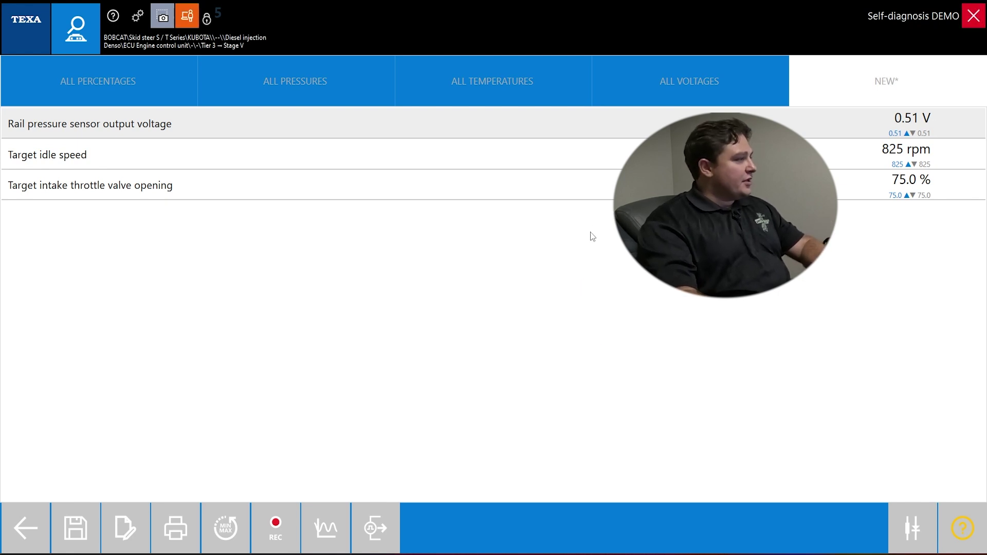
click(500, 127)
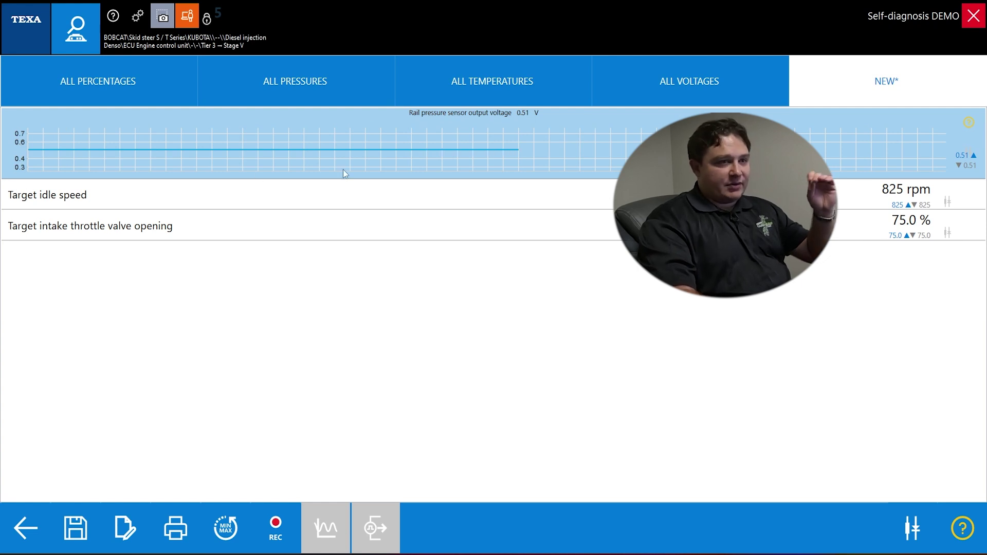
click(431, 143)
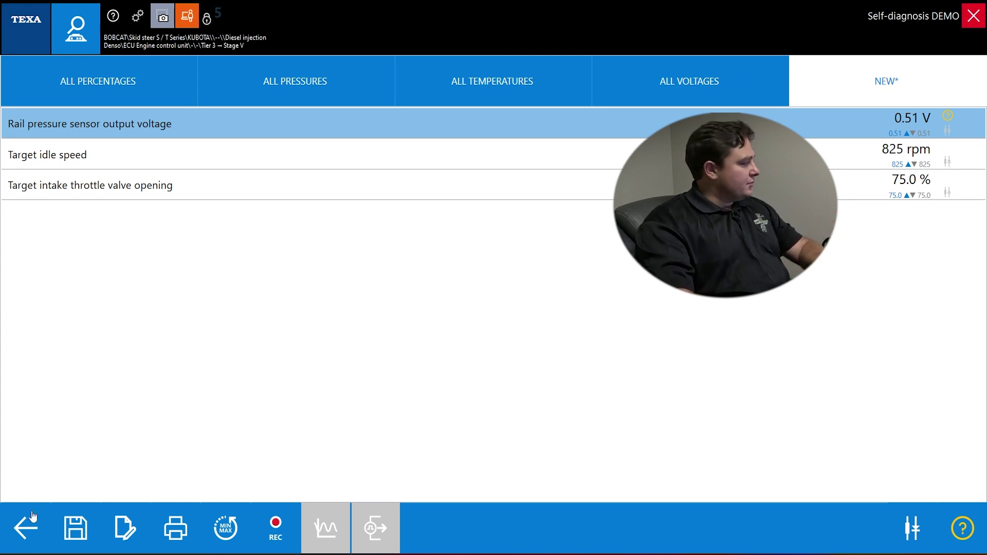
click(20, 535)
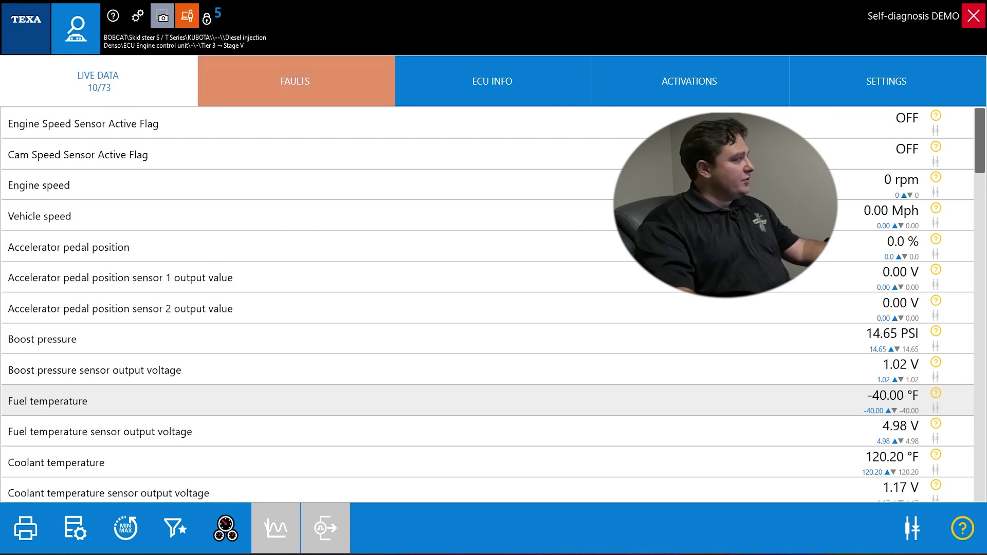
Step: Review the ECU INFO entries for engine type V3800, ECU number and engine serial number, then show the settings procedures
click(467, 92)
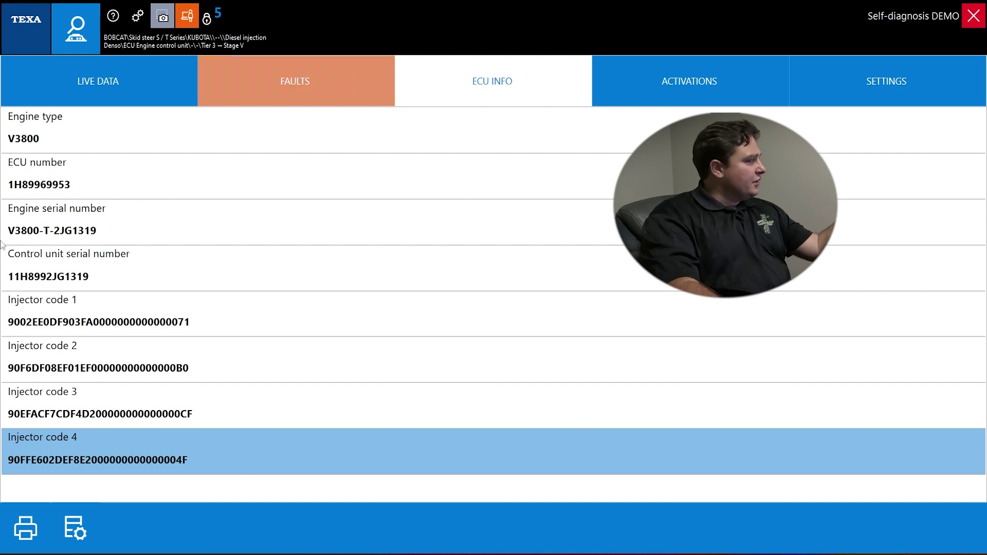
click(10, 188)
click(10, 144)
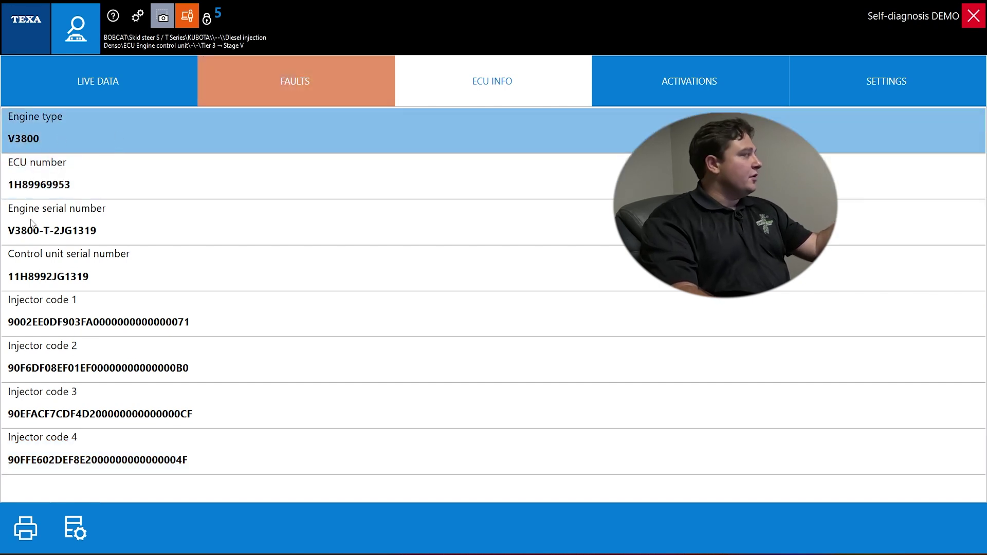
click(81, 203)
click(82, 197)
click(117, 227)
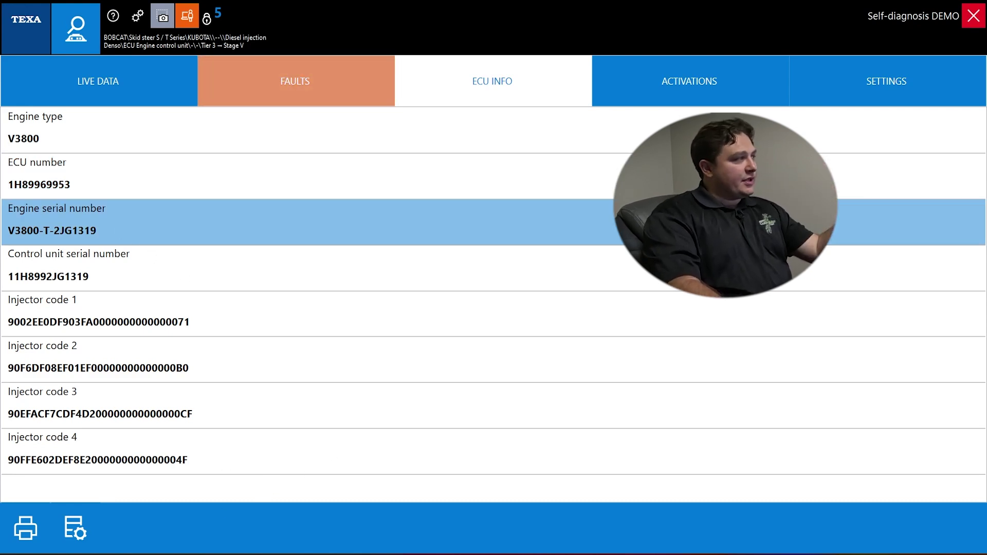
click(682, 105)
click(842, 103)
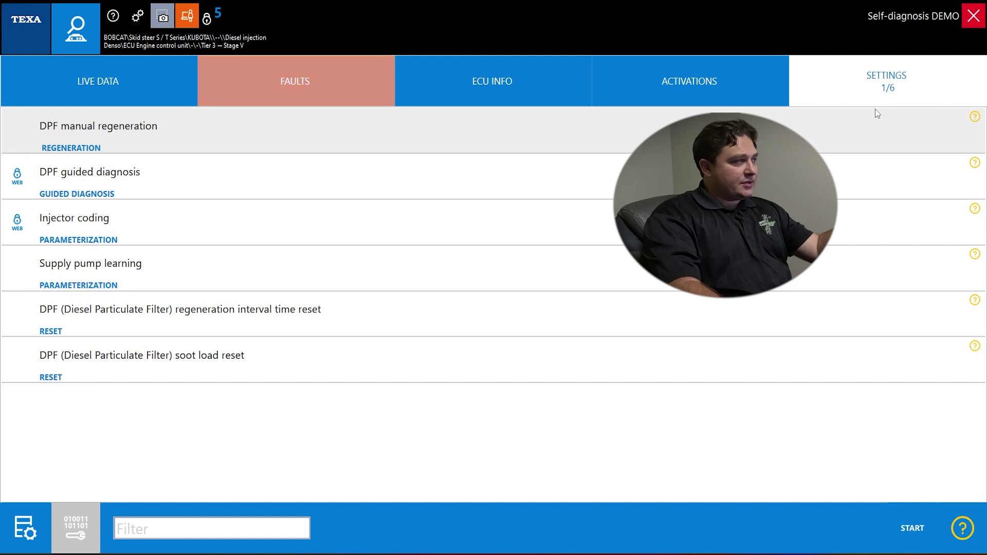
click(729, 90)
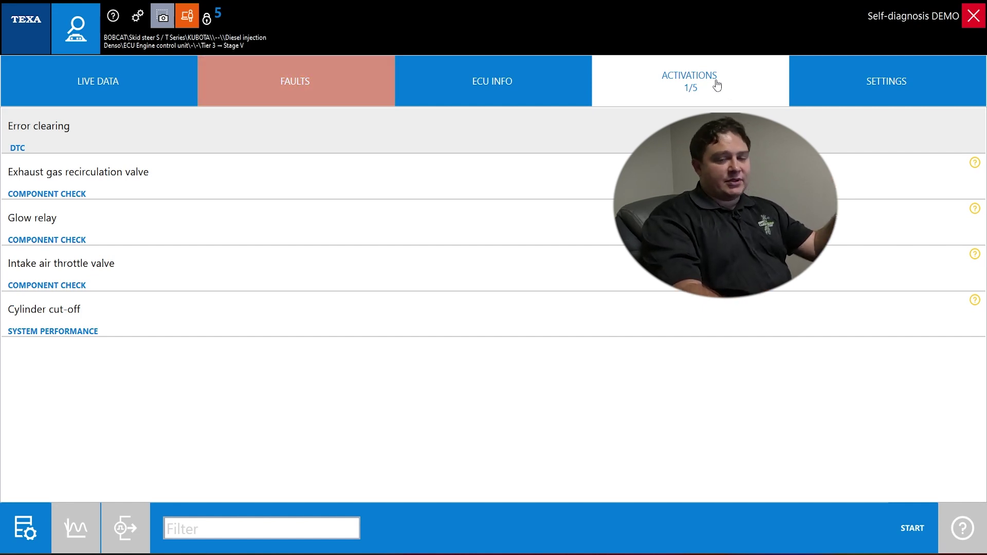
click(824, 84)
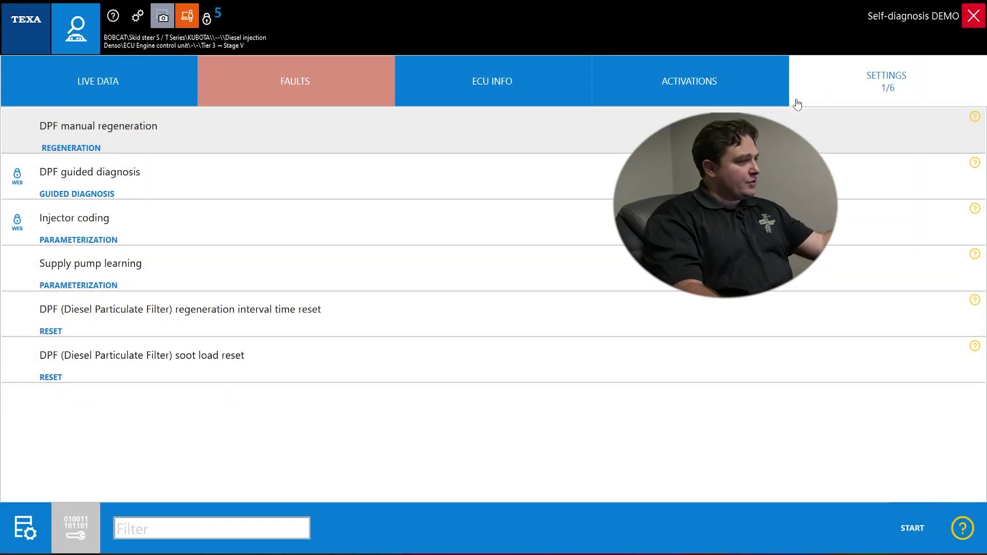
click(220, 127)
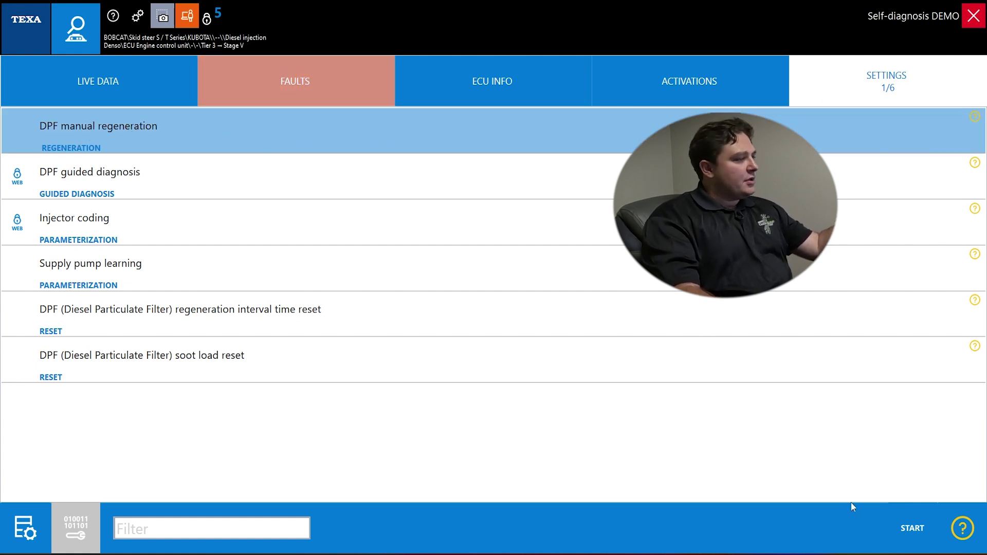
click(959, 532)
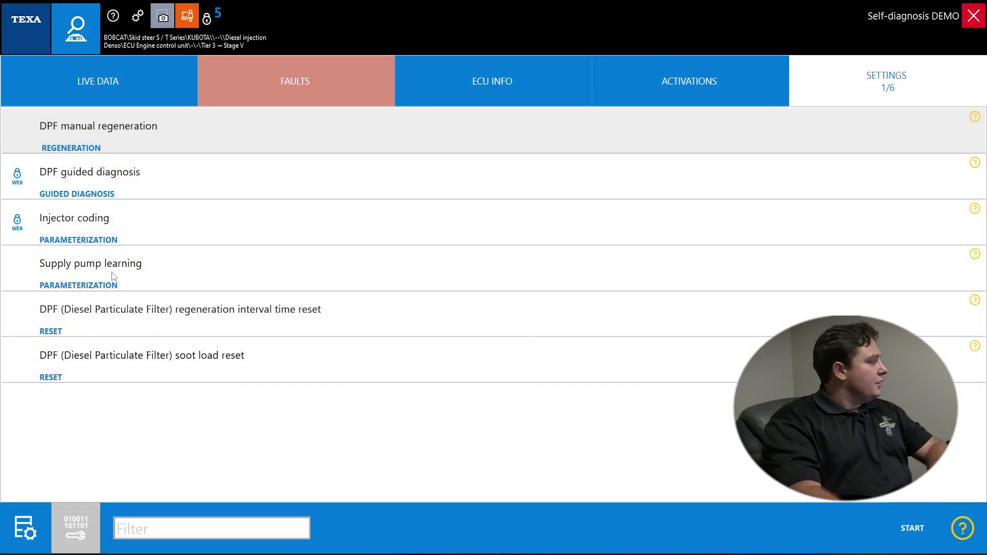
click(973, 15)
Step: End ECU communication, exit the systems scan results, and scroll the Self-diagnosis system list
click(579, 331)
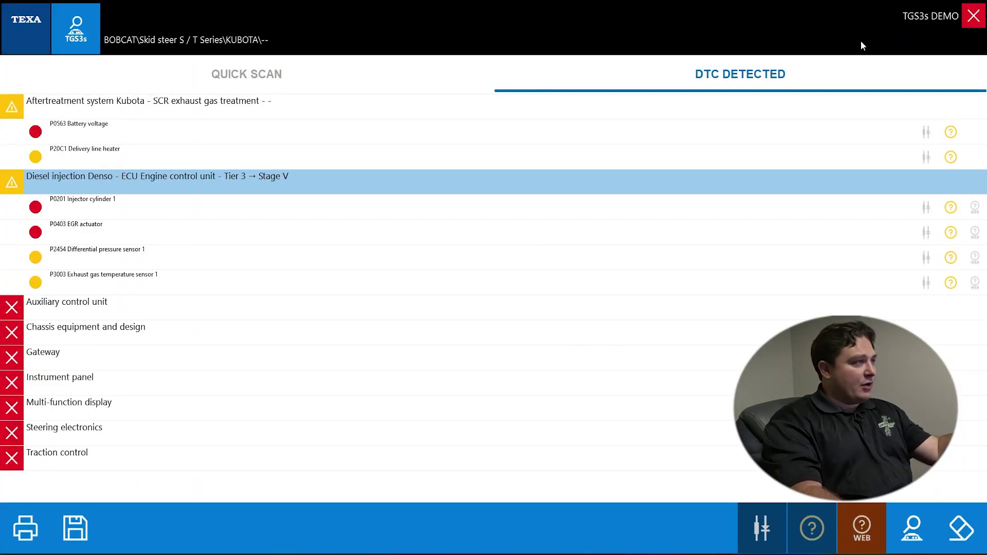
click(976, 18)
click(580, 332)
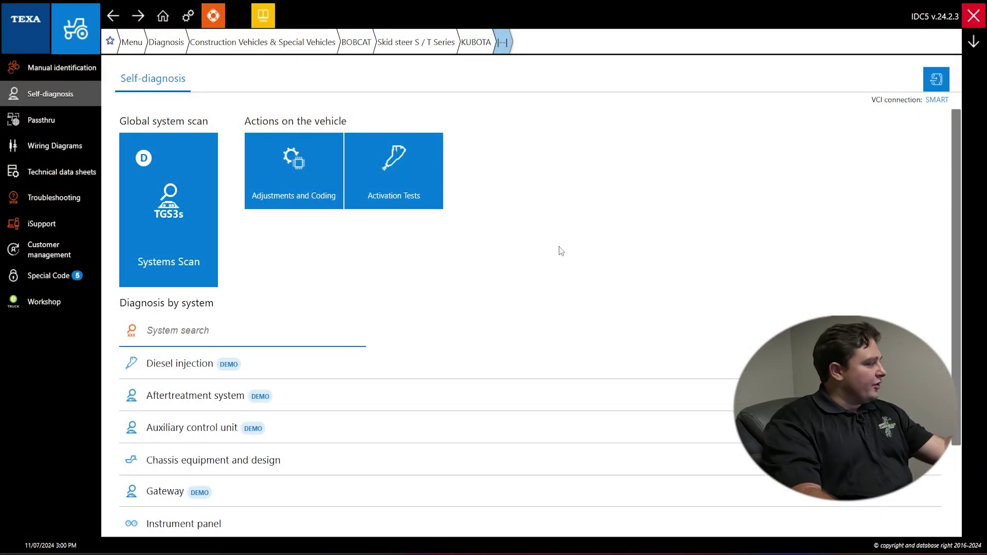
scroll(558, 255, down, 2)
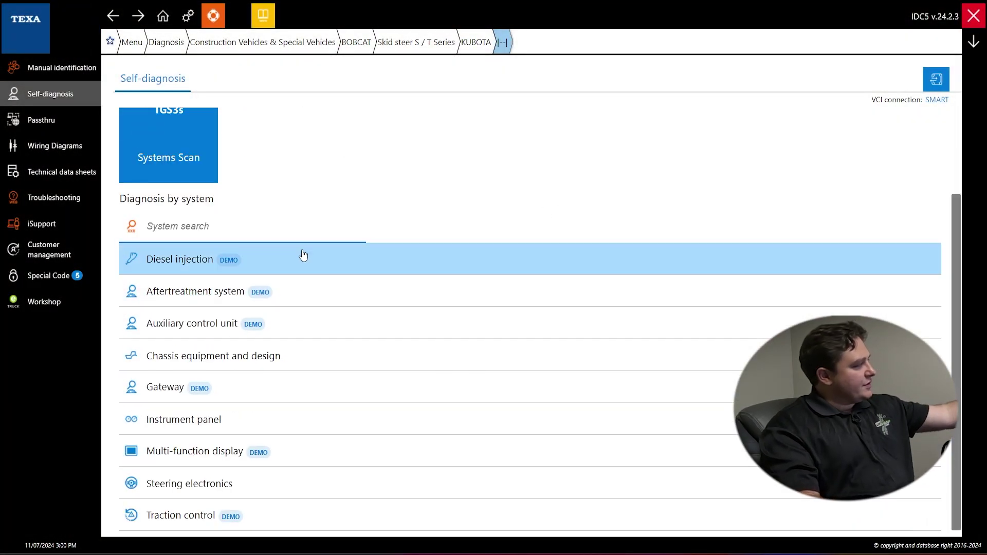
scroll(514, 234, up, 2)
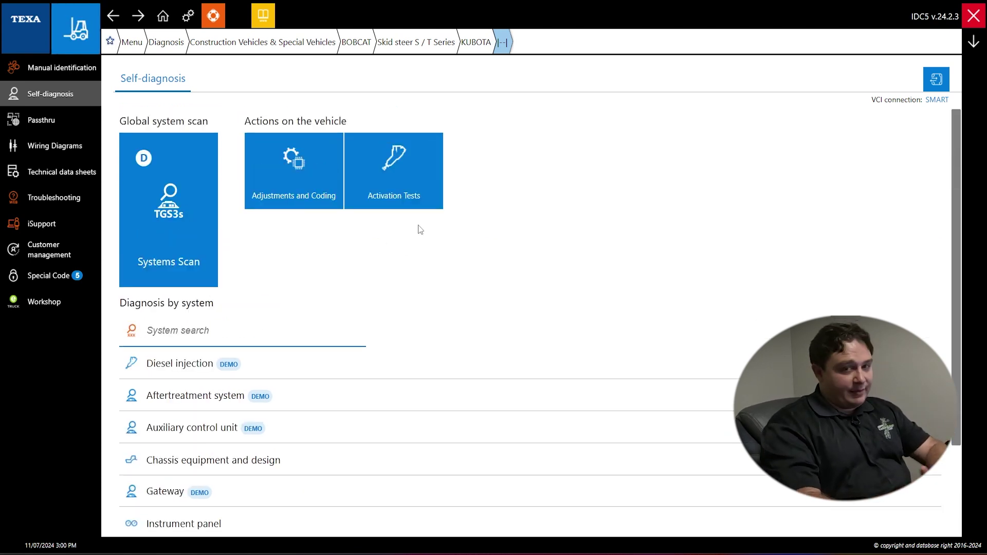
Step: Read the Kubota DPF filter replacement sheet under Diesel injection technical data sheets, then close it
click(62, 171)
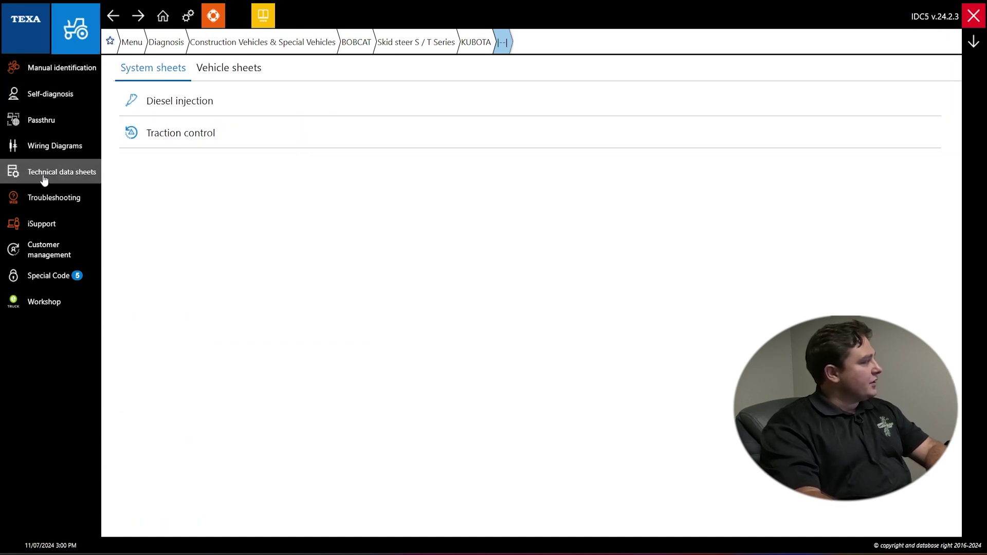
click(176, 101)
click(257, 220)
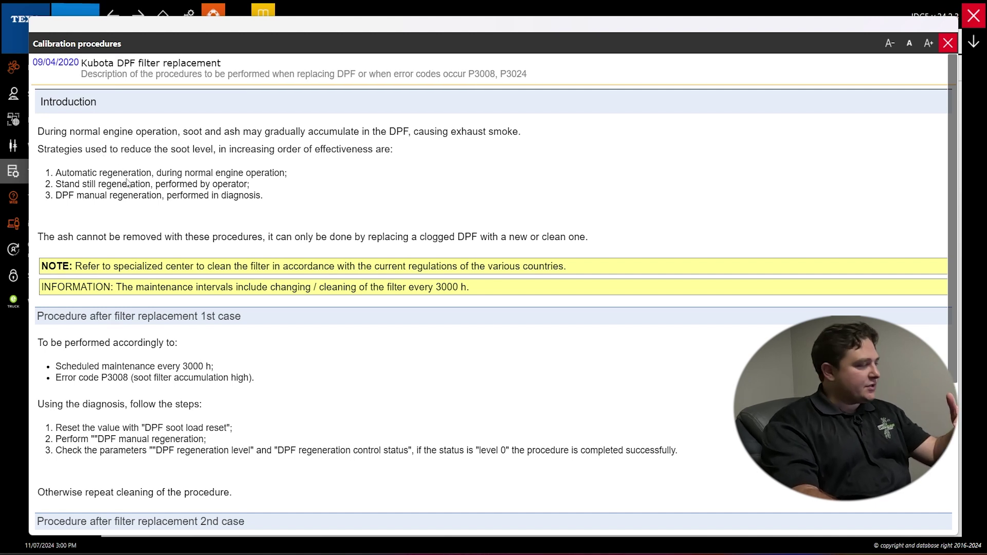
scroll(73, 200, down, 4)
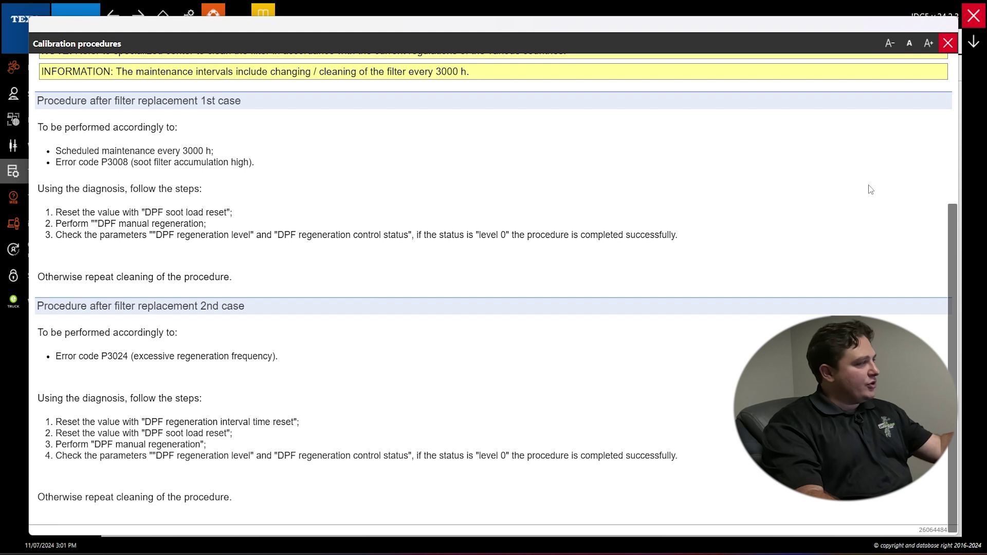
click(947, 44)
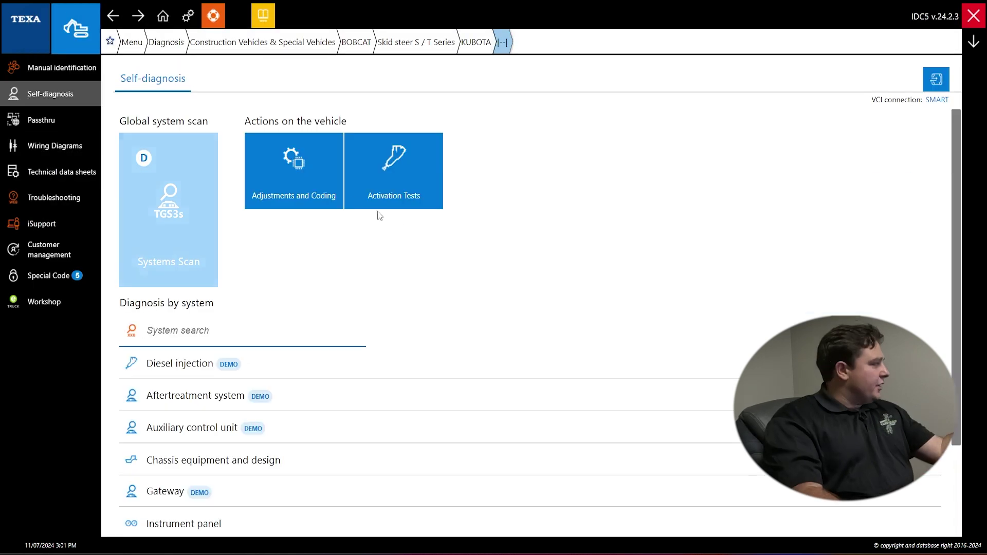
Step: Scroll the KUBOTA Self-diagnosis page down and back up to review its options
scroll(380, 291, down, 2)
scroll(381, 291, up, 2)
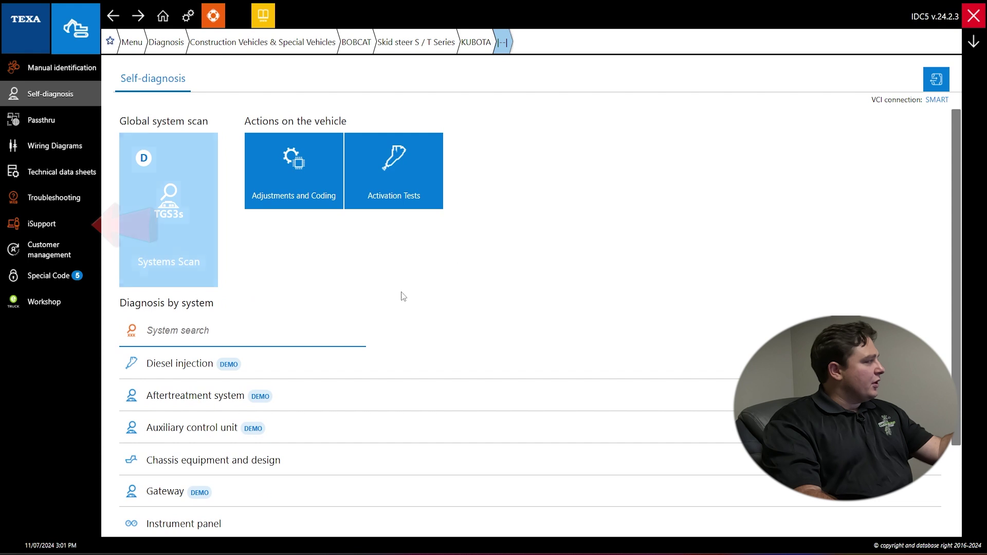